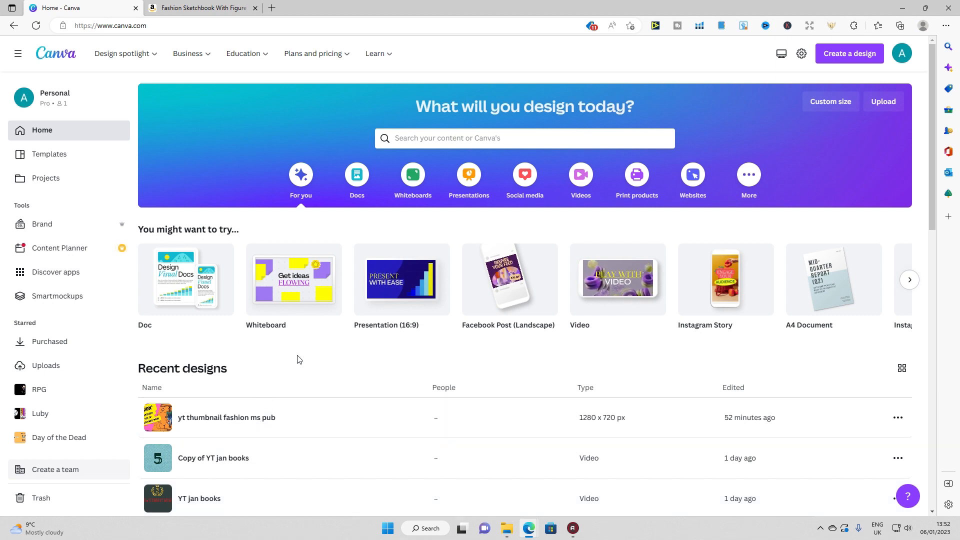
Switch to the Amazon listing and examine the figure template pages in the fashion sketchbook's paperback sample.
left_click(199, 9)
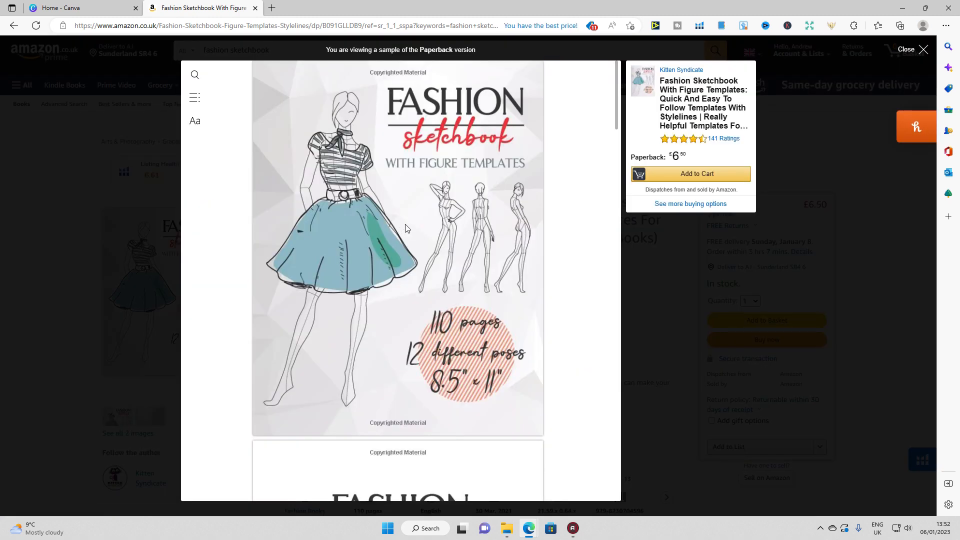
scroll(407, 230, "down", 7)
scroll(407, 230, "down", 6)
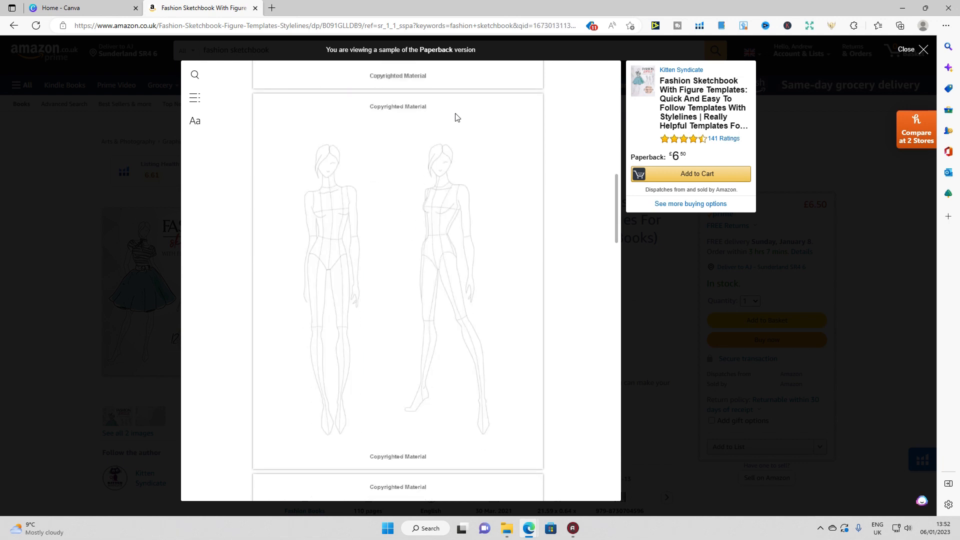
scroll(500, 166, "down", 7)
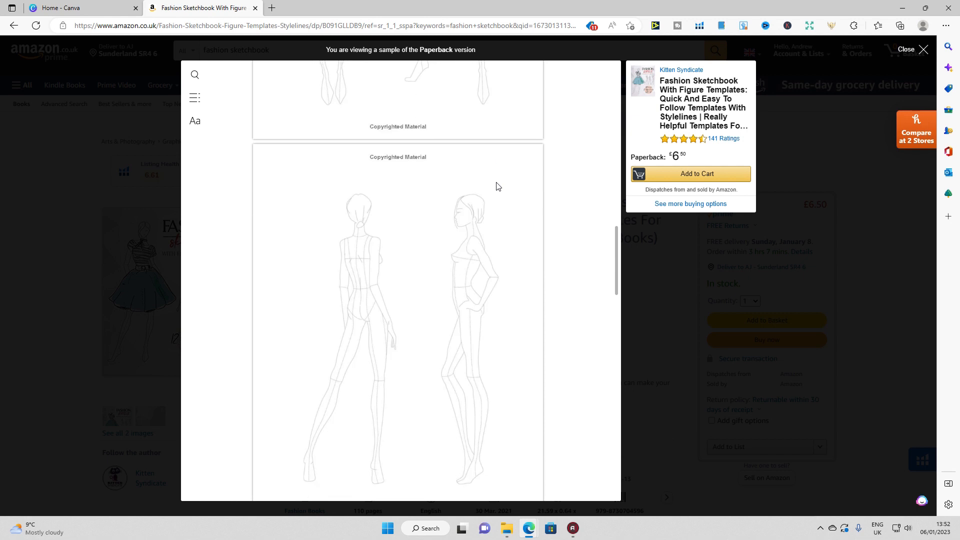
scroll(502, 214, "down", 1)
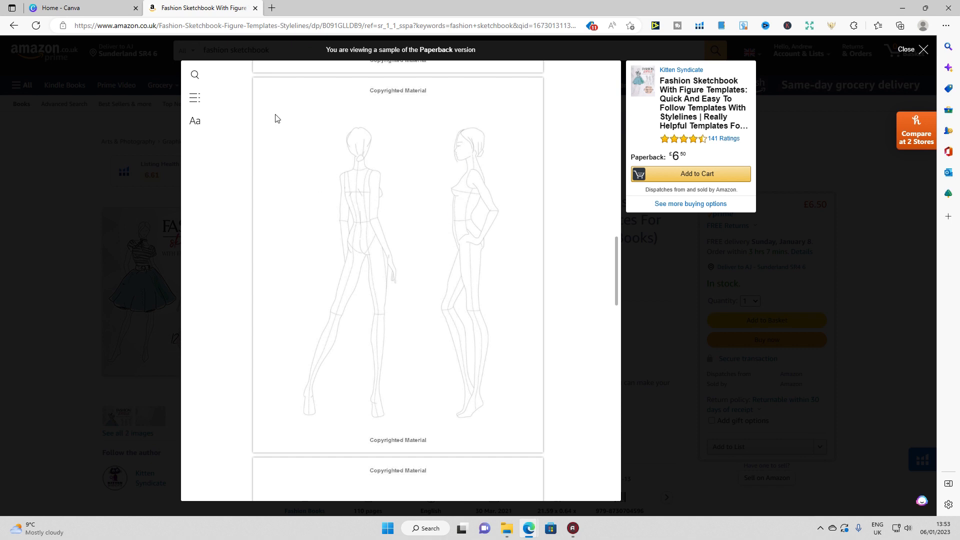
scroll(406, 166, "down", 3)
scroll(405, 166, "up", 2)
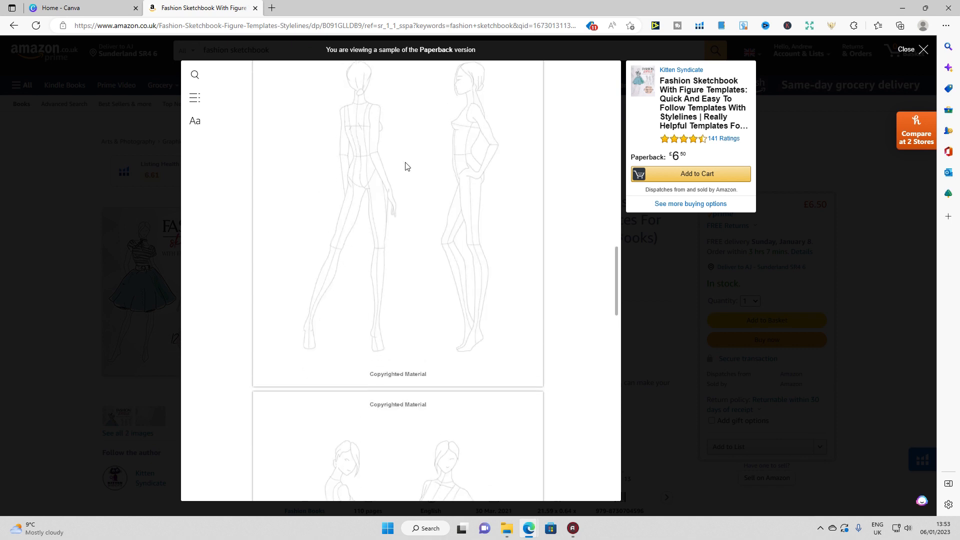
Close the book sample and examine the listing's product details and 30-day sales rank chart.
mouse_move(657, 165)
left_click(924, 50)
scroll(628, 298, "down", 10)
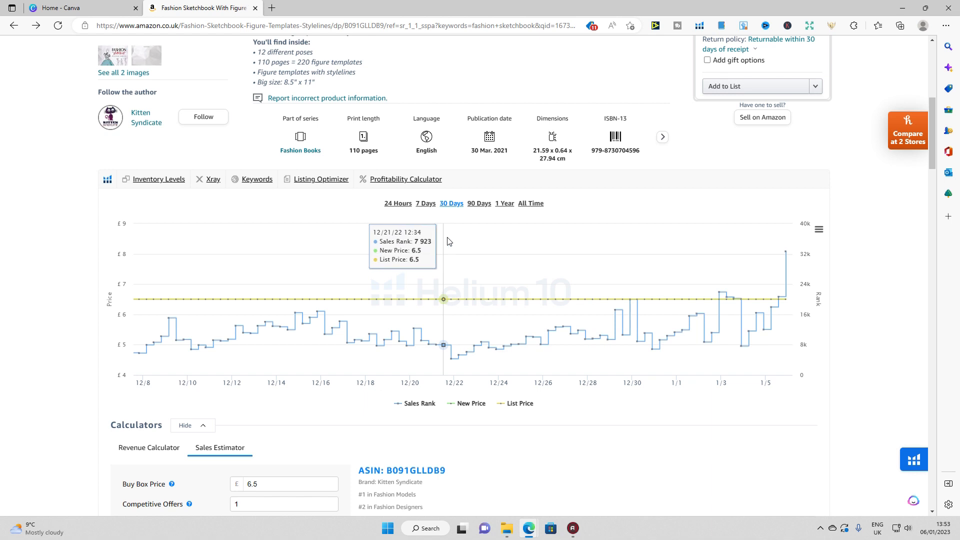
Switch to Canva and create a custom 8.5 × 11 in design with a second blank page.
left_click(84, 5)
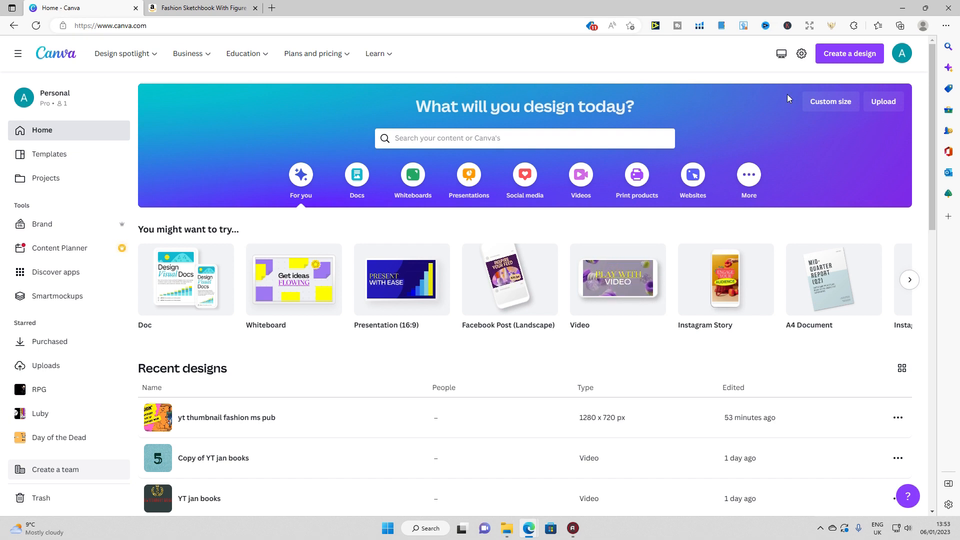
left_click(829, 102)
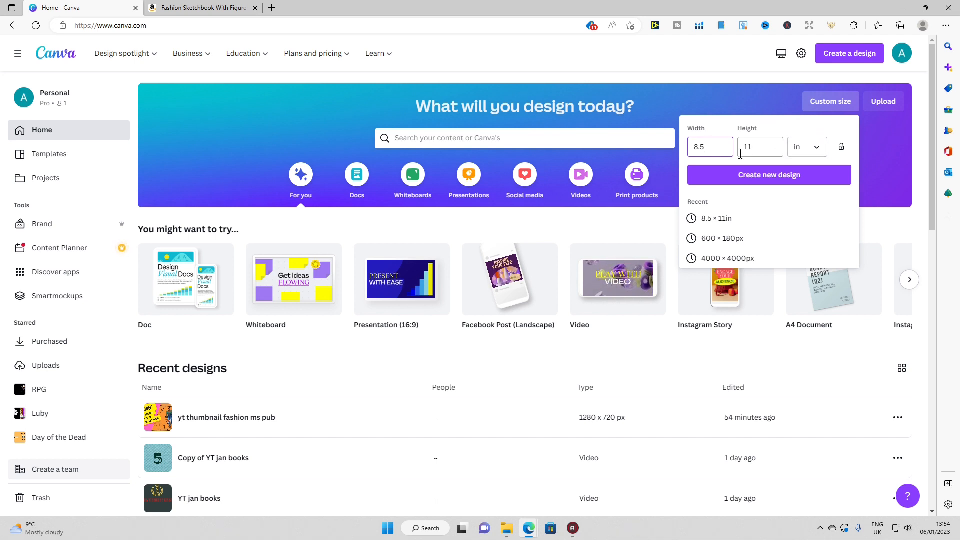
left_click(753, 180)
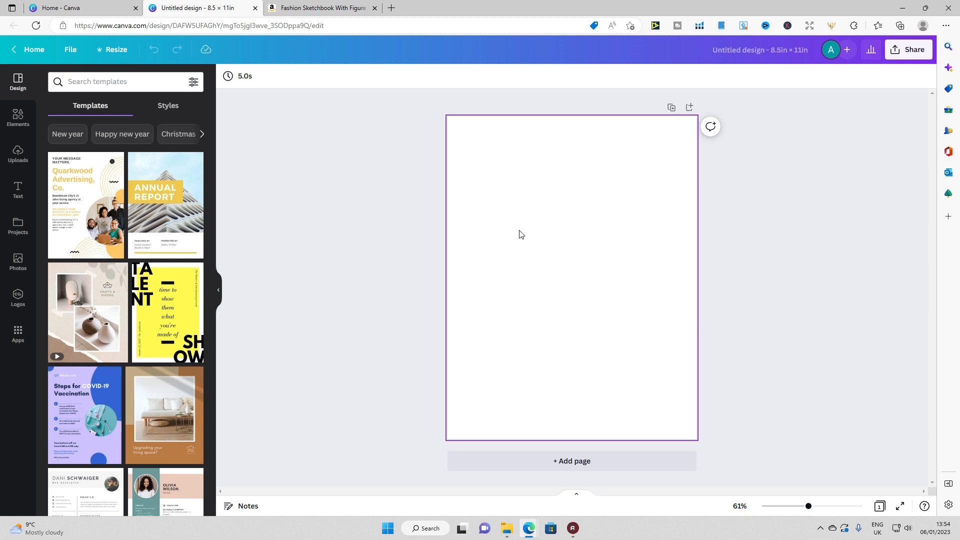
left_click(568, 463)
scroll(574, 309, "up", 4)
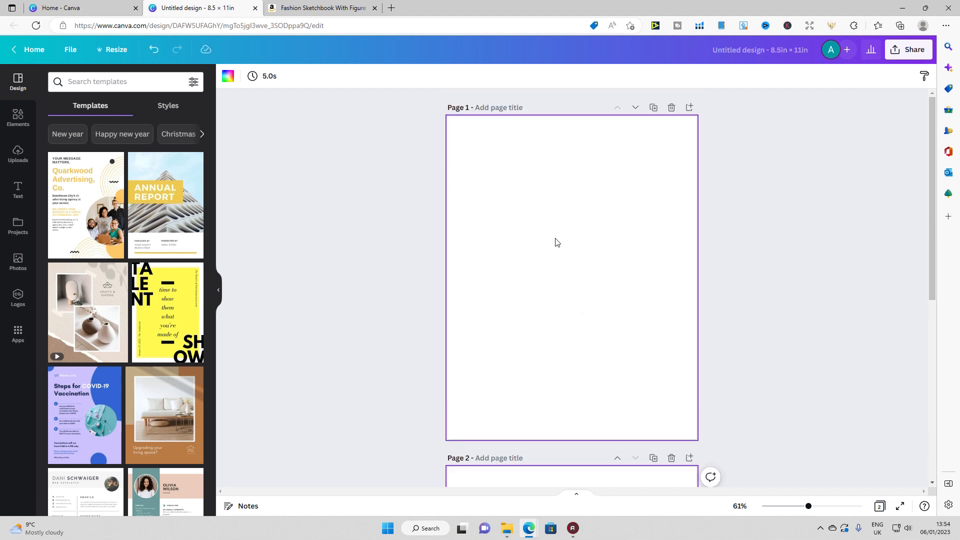
scroll(551, 242, "down", 4)
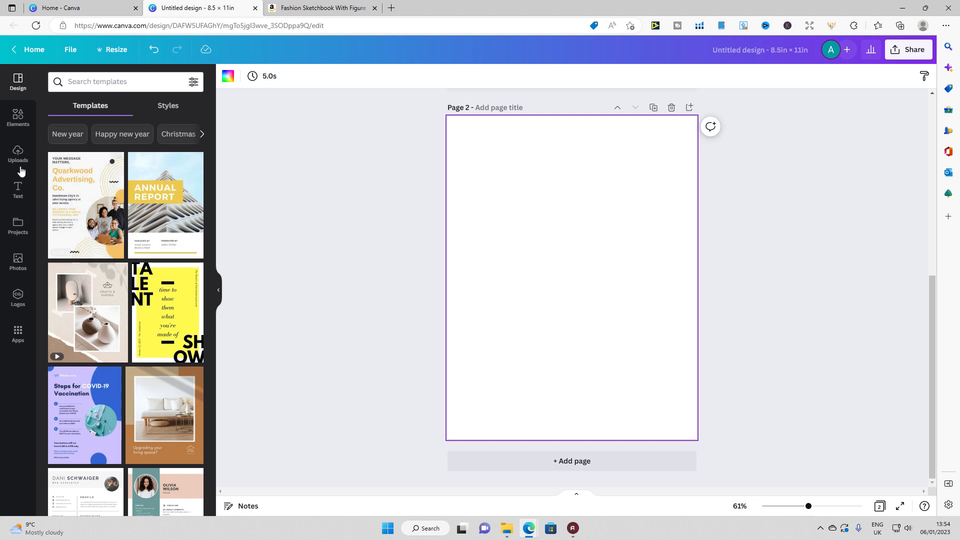
Add a square shape to page 2, flatten it into a thin gray bar and move it to the page's top-left corner.
left_click(16, 118)
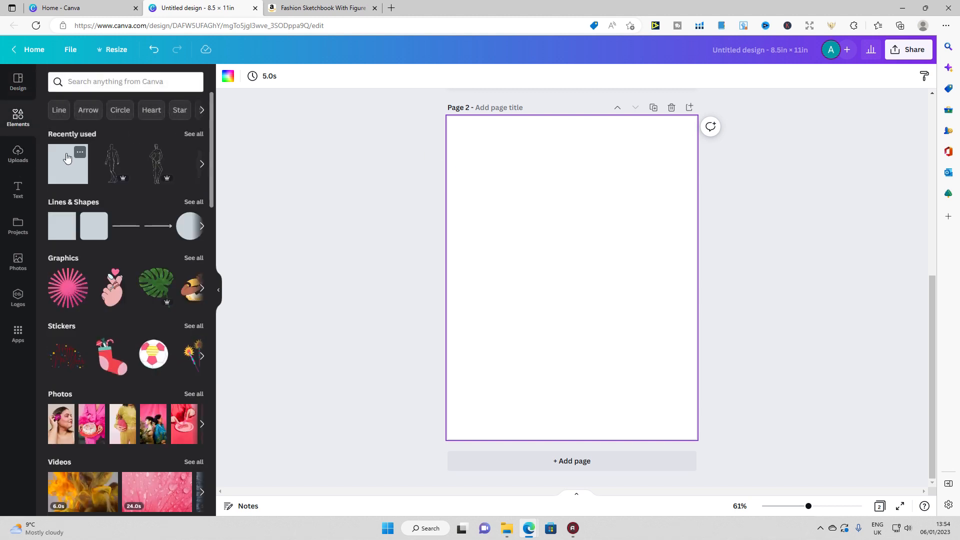
left_click(68, 164)
left_click_drag(572, 315, 574, 253)
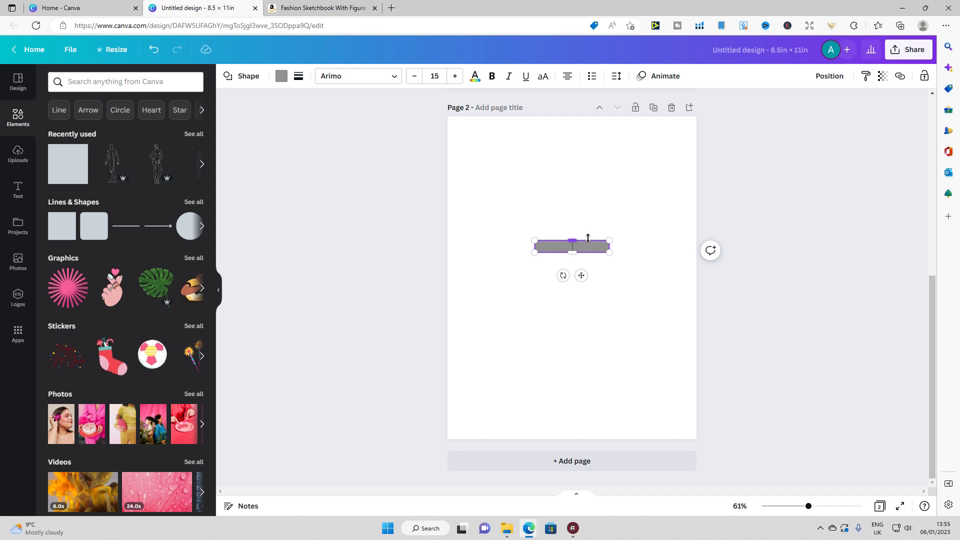
left_click_drag(581, 275, 494, 152)
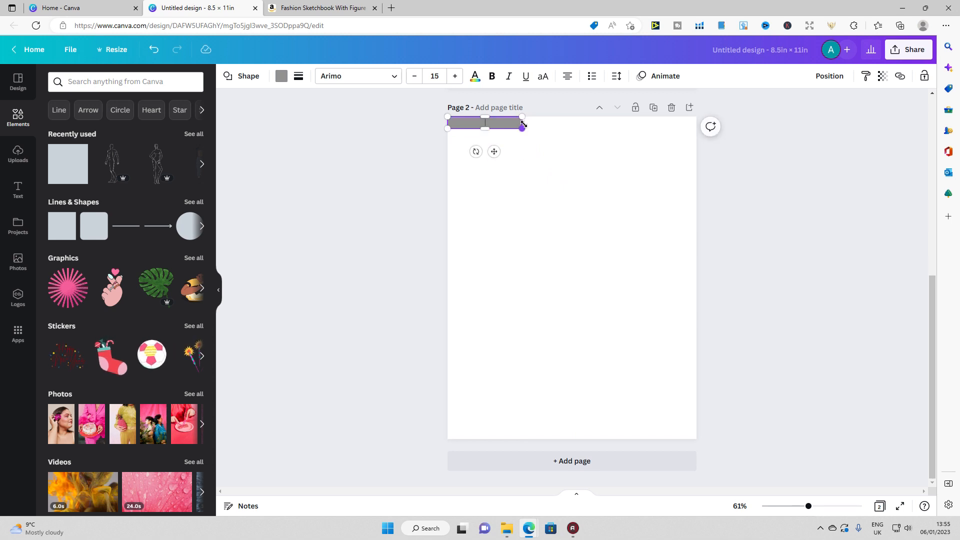
Stretch the gray bar across the full top edge of page 2 and place a duplicate along the bottom edge.
left_click_drag(522, 122, 697, 117)
left_click(636, 165)
left_click(607, 124)
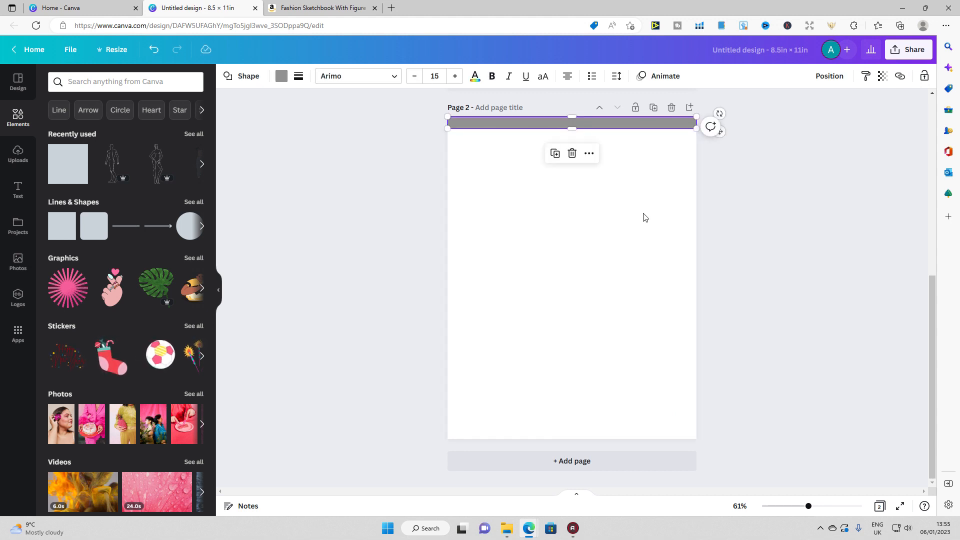
key("ctrl+d")
left_click_drag(607, 129, 612, 321)
Duplicate the bar again, rotate the copy to vertical and align it to the left and middle of the page.
key("ctrl+d")
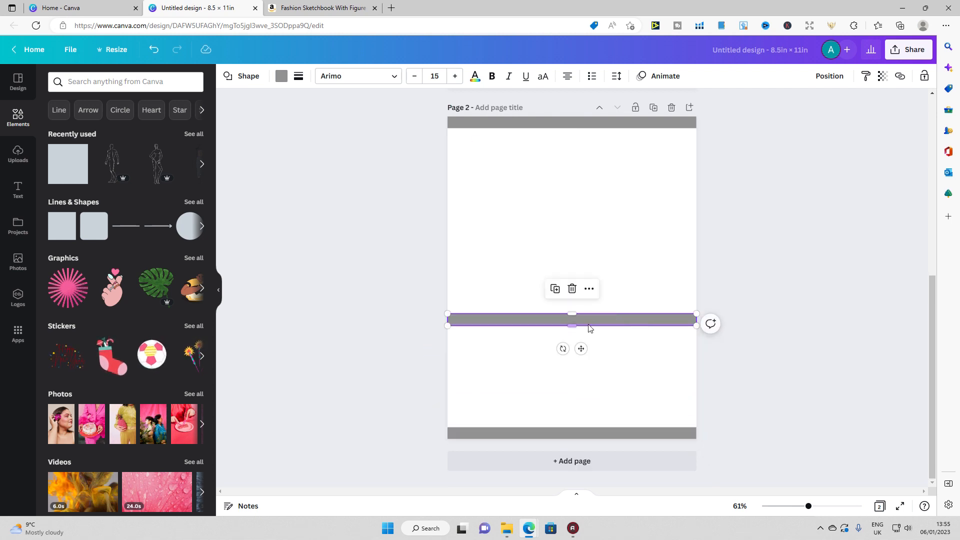
left_click_drag(563, 348, 529, 313)
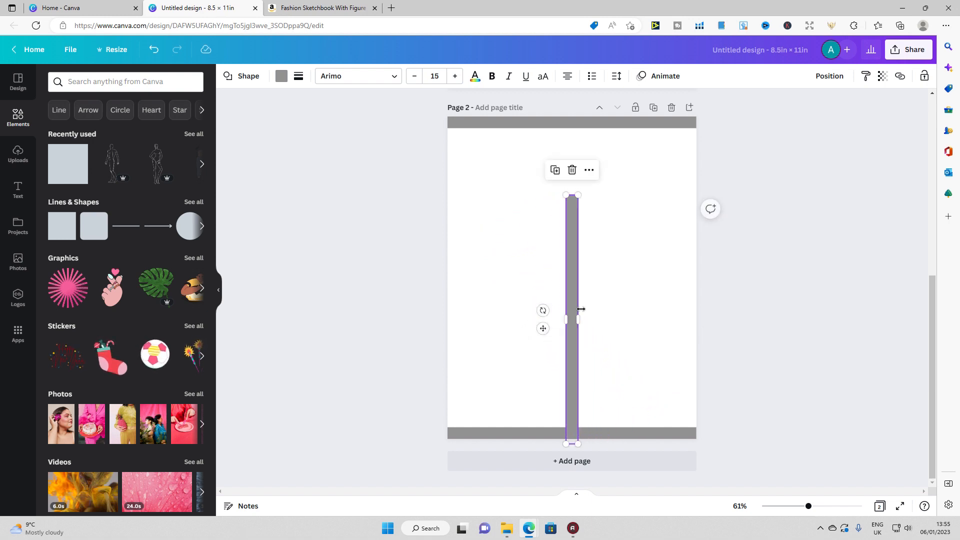
left_click(828, 76)
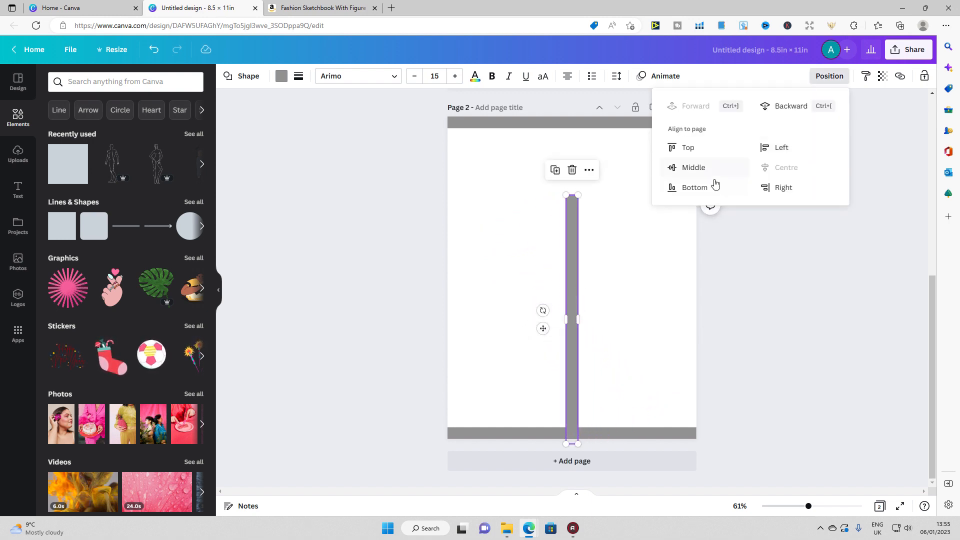
left_click(773, 147)
left_click(694, 167)
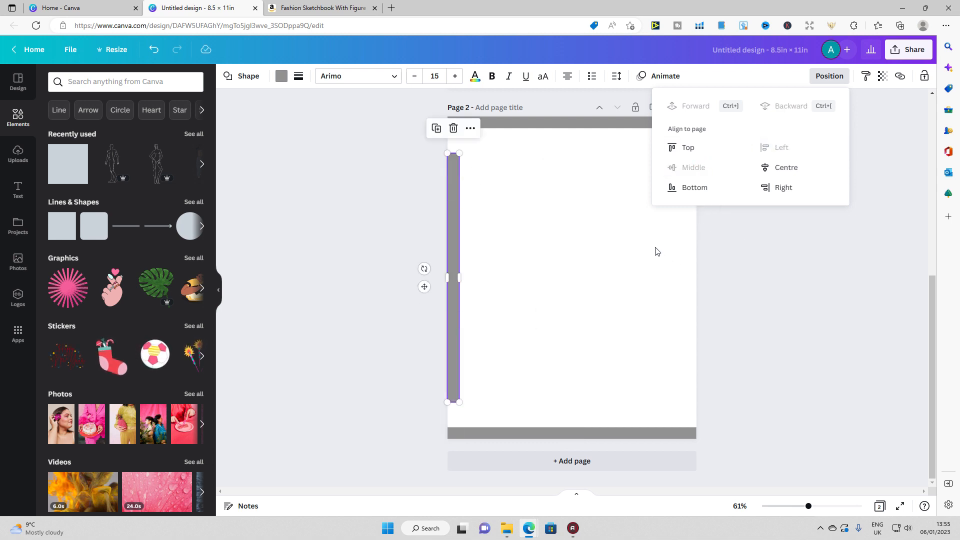
Duplicate the vertical bar and align the copy to the right edge of the page.
left_click(773, 187)
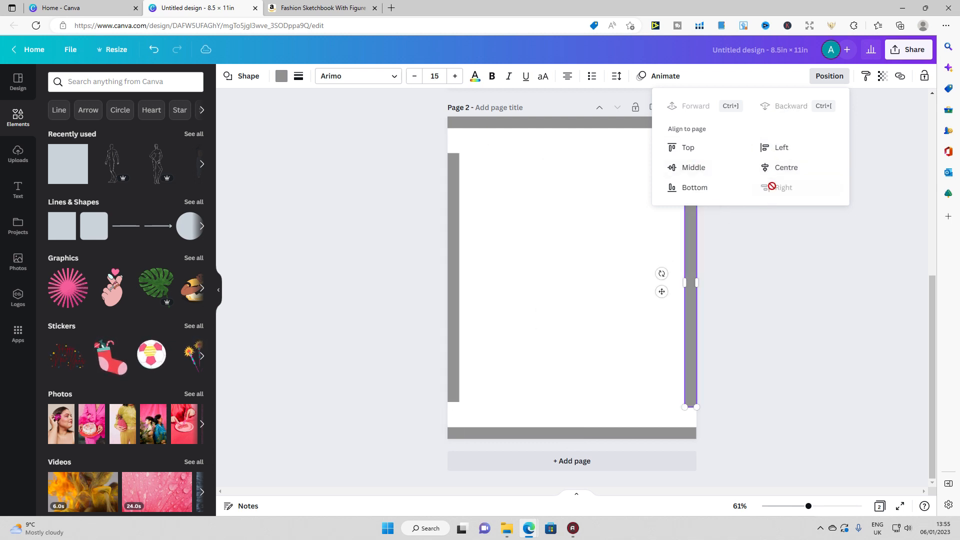
left_click(782, 284)
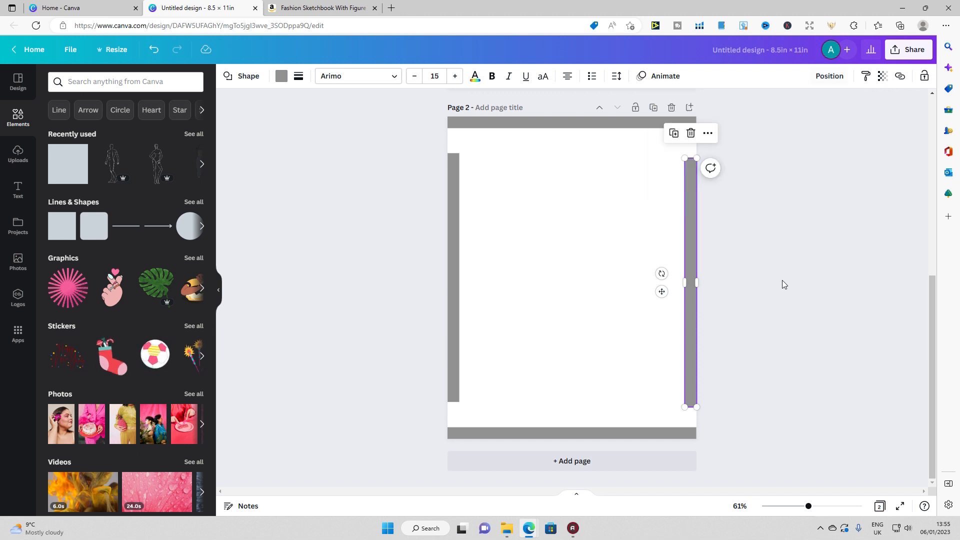
left_click(796, 215)
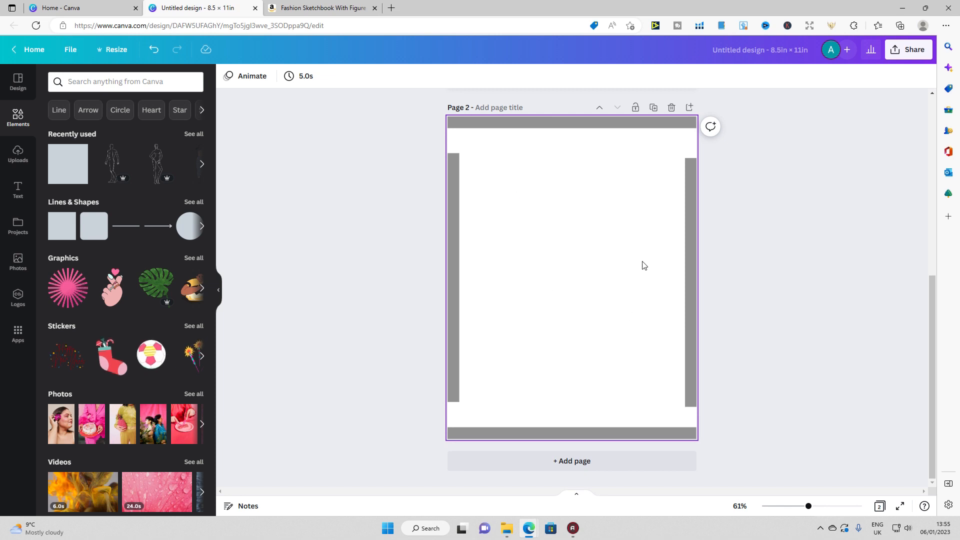
Stretch the right and left vertical bars so each spans from the top bar to the bottom bar.
left_click(691, 215)
left_click_drag(691, 158, 690, 128)
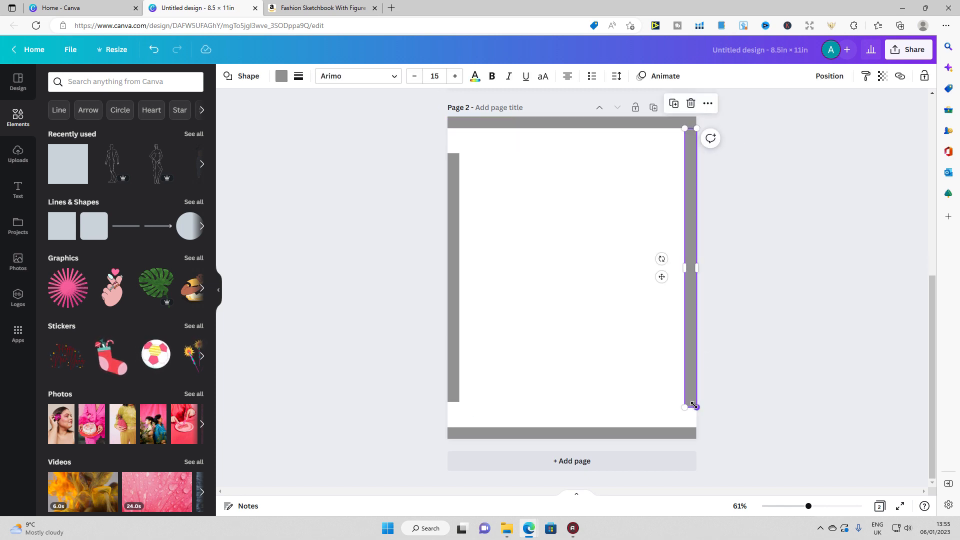
left_click_drag(690, 406, 690, 428)
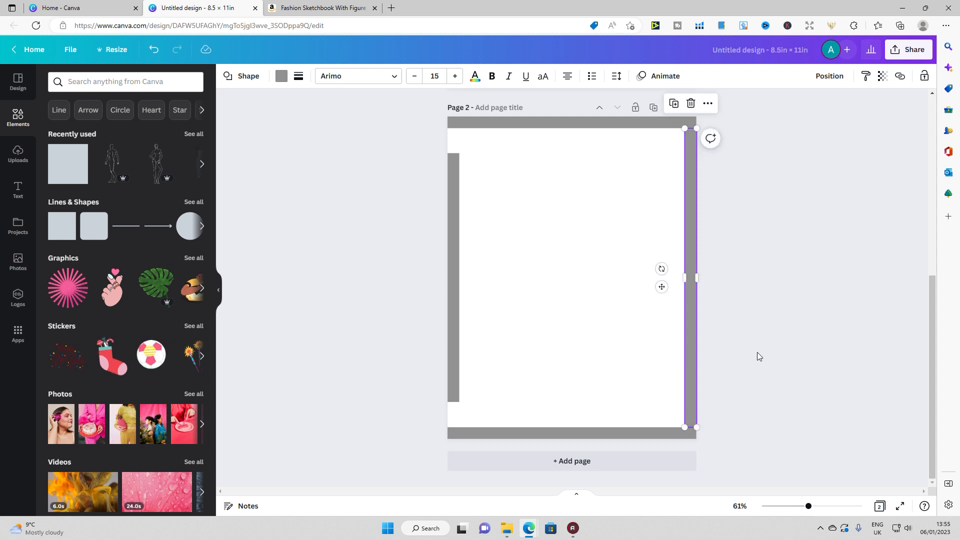
left_click(760, 350)
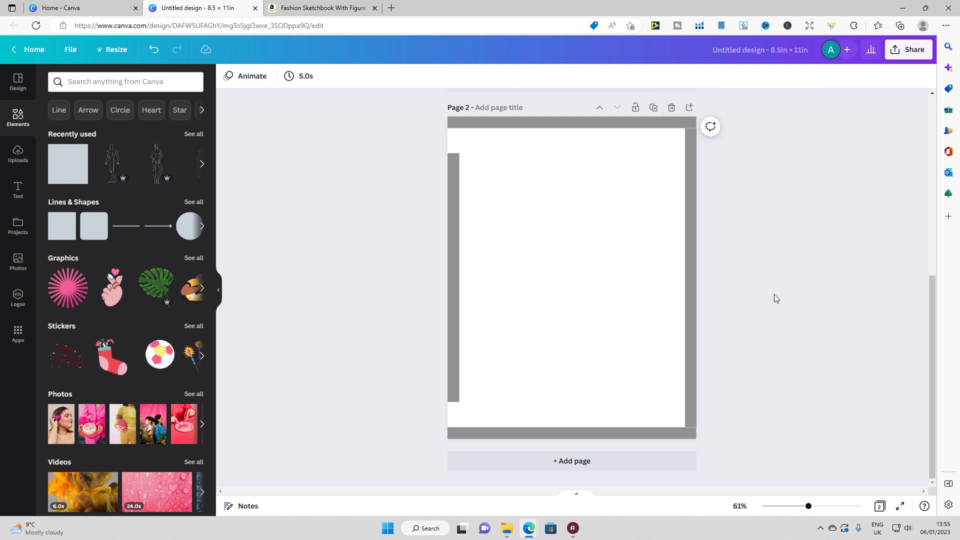
left_click(450, 204)
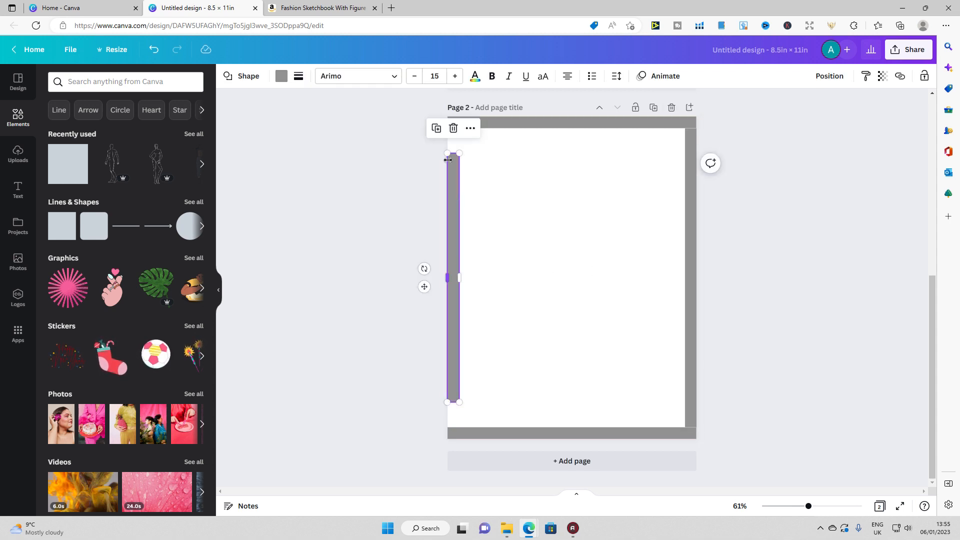
left_click_drag(450, 154, 450, 128)
left_click_drag(453, 403, 454, 424)
left_click(389, 354)
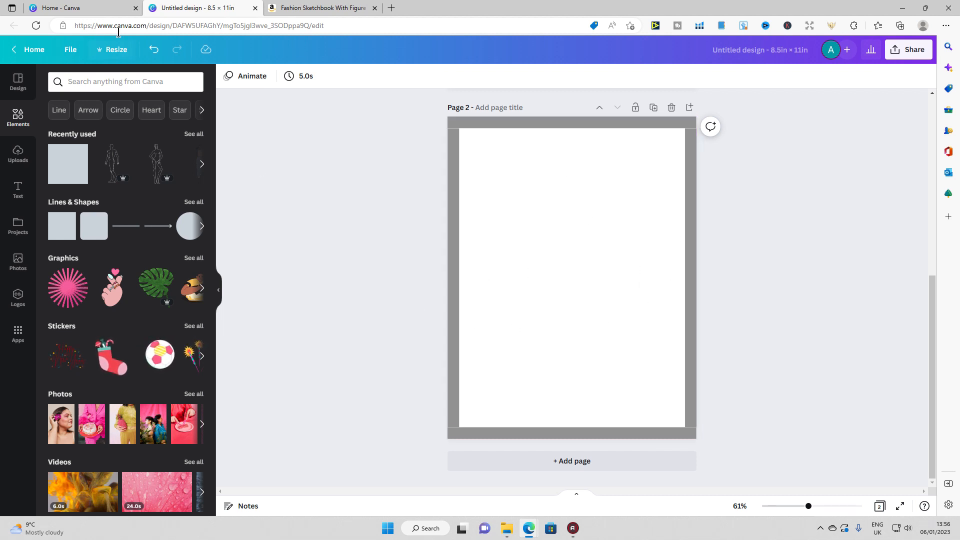
Switch to the Amazon listing, reopen the book sample and examine the layout of its first figure template page.
left_click(305, 8)
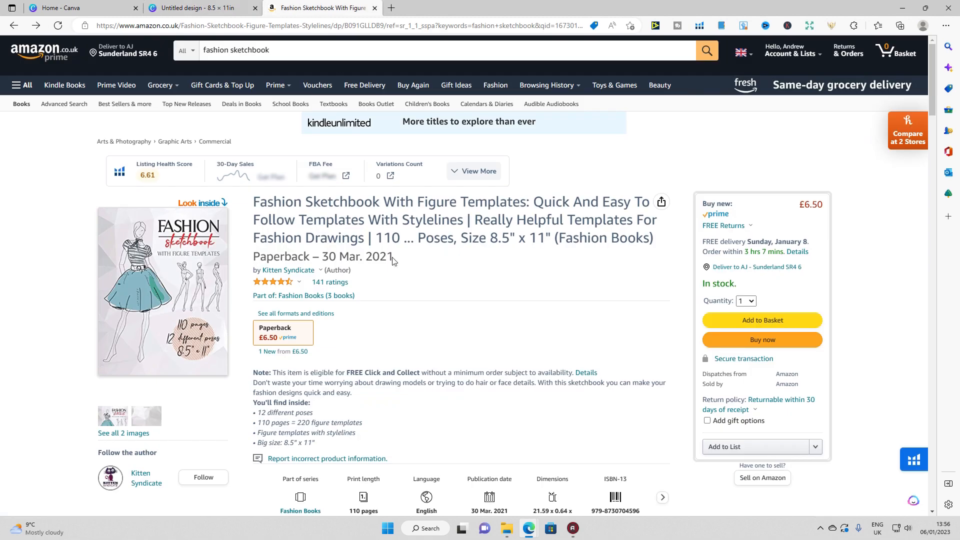
left_click(191, 298)
scroll(518, 324, "down", 3)
scroll(475, 320, "down", 1)
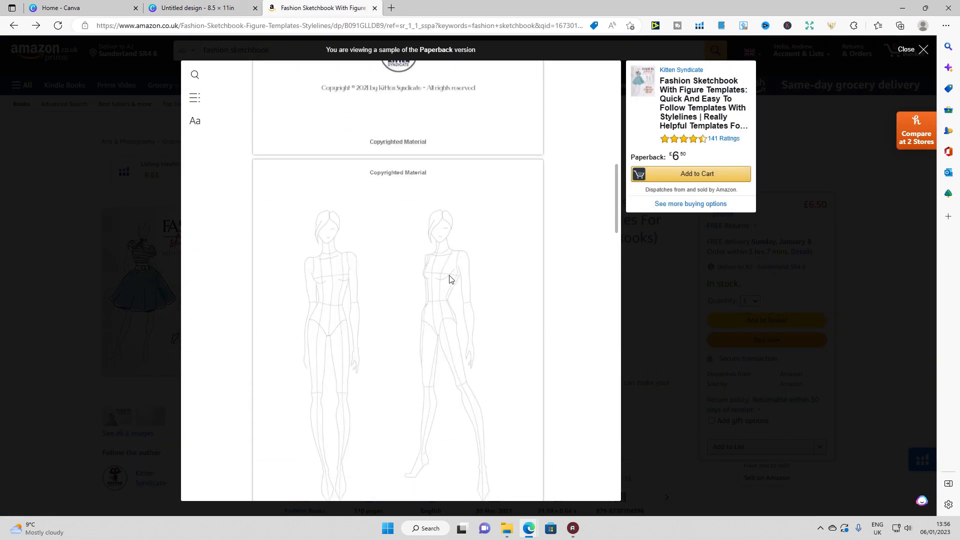
scroll(345, 325, "down", 1)
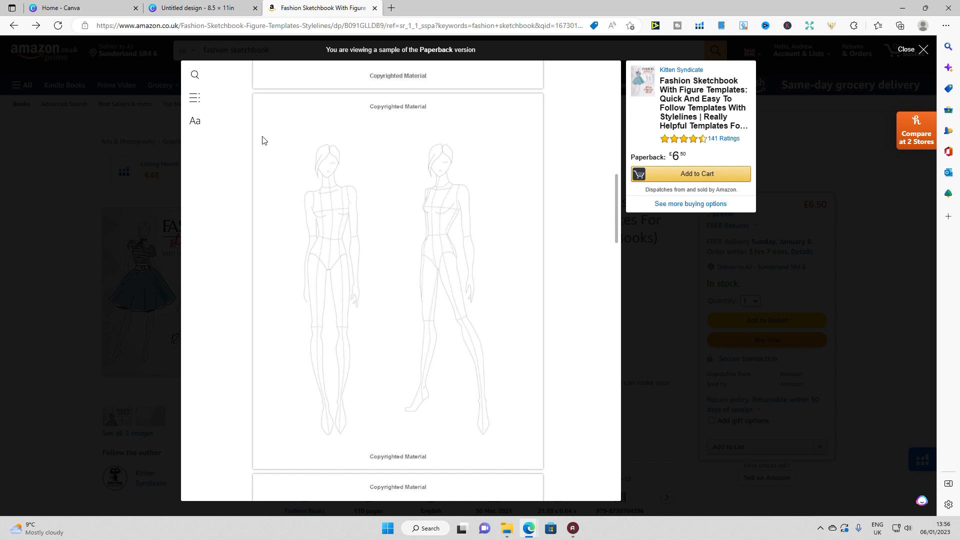
Switch back to the Canva design, search the elements for croquis and browse all the matching graphics.
left_click(198, 8)
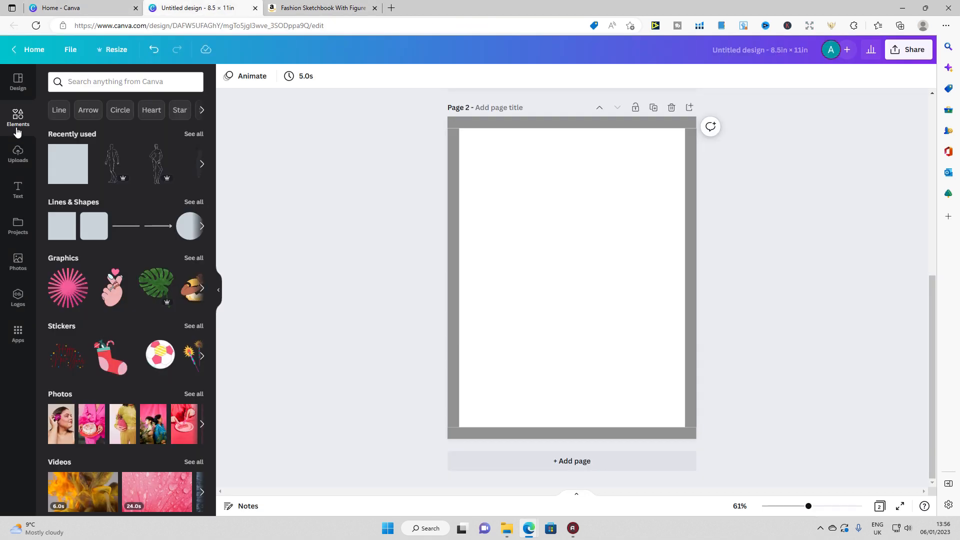
left_click(110, 81)
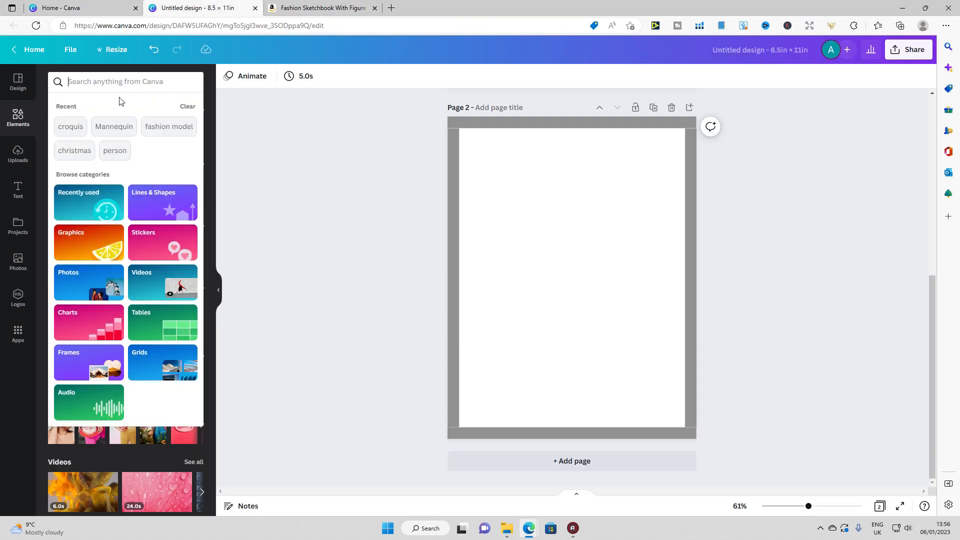
left_click(71, 134)
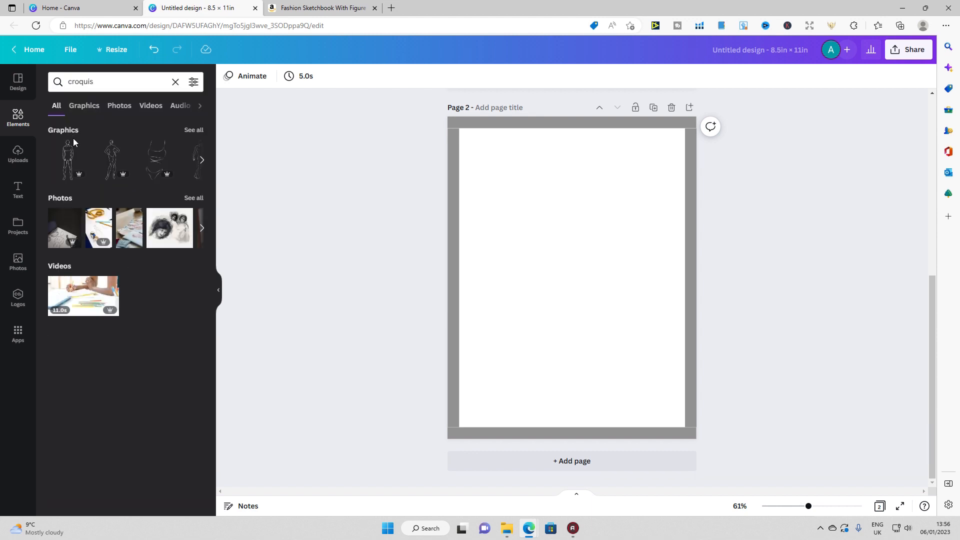
left_click(198, 130)
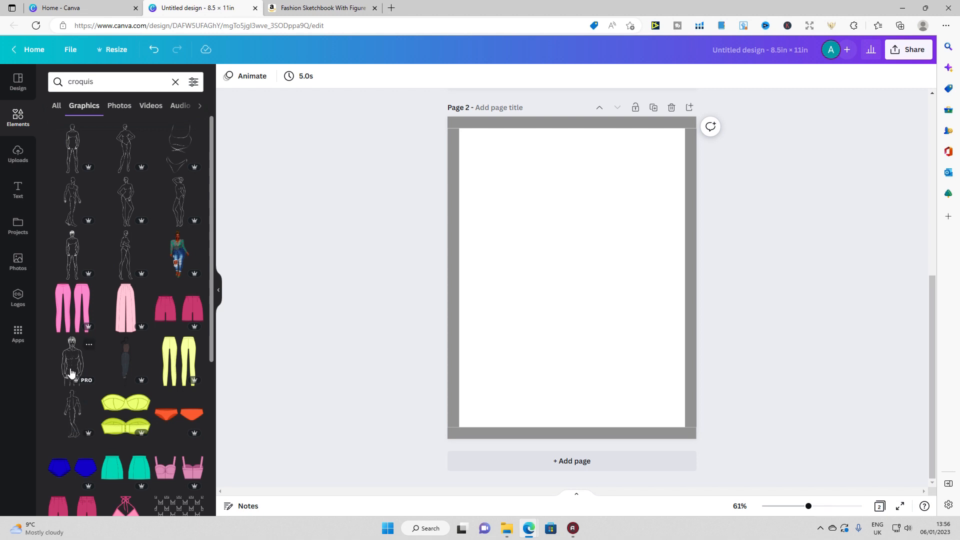
scroll(67, 400, "down", 1)
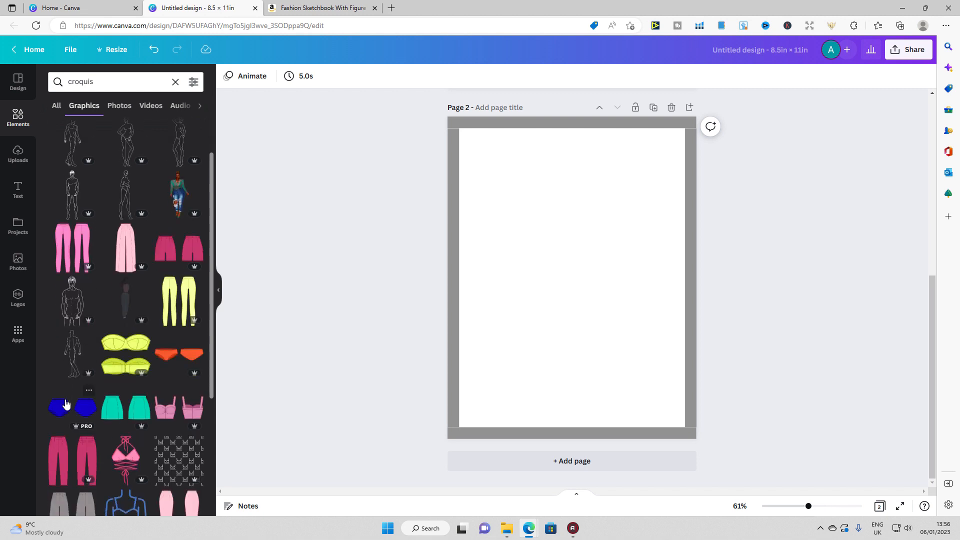
scroll(66, 403, "down", 2)
scroll(66, 402, "up", 3)
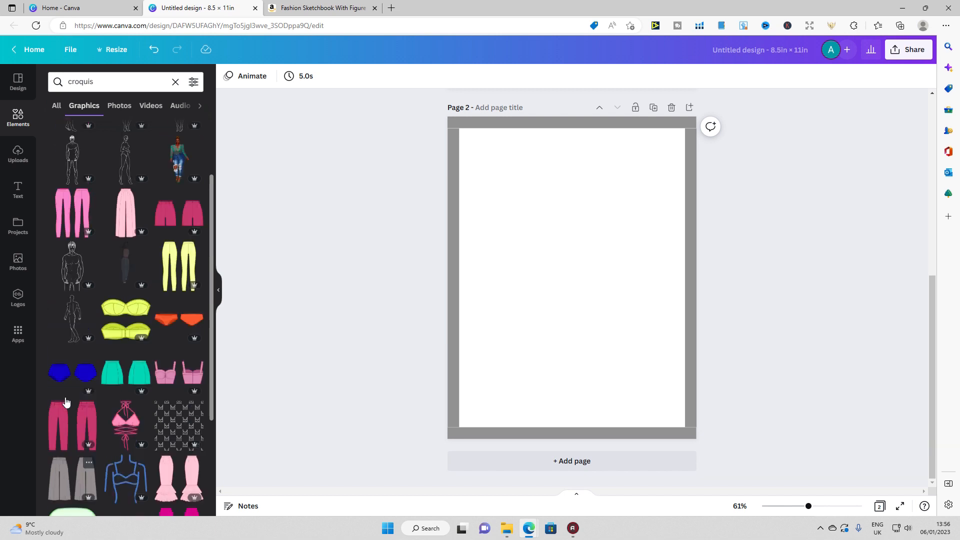
Add the front-facing male croquis to page 2, enlarge it to nearly the full height inside the margins and place it in the left half.
left_click(70, 150)
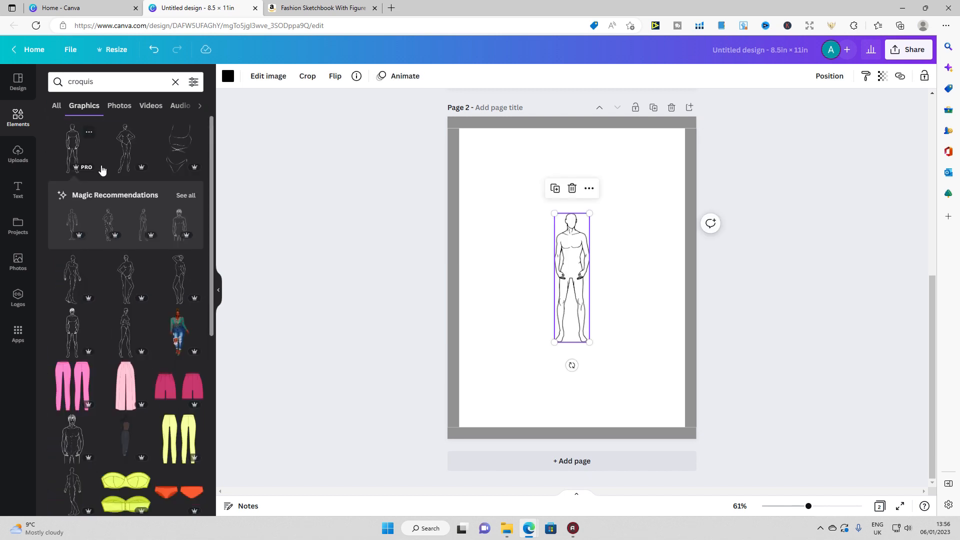
left_click_drag(552, 211, 495, 148)
left_click_drag(589, 342, 609, 414)
left_click_drag(580, 319, 519, 317)
left_click(602, 314)
left_click(512, 223)
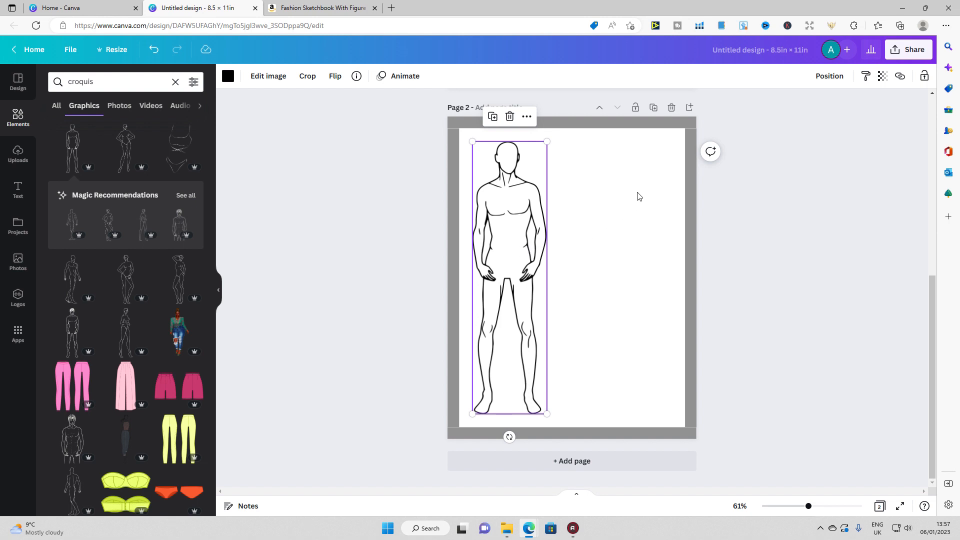
Set the male figure's transparency to 20 and deselect it.
left_click(882, 78)
left_click(869, 102)
type("20")
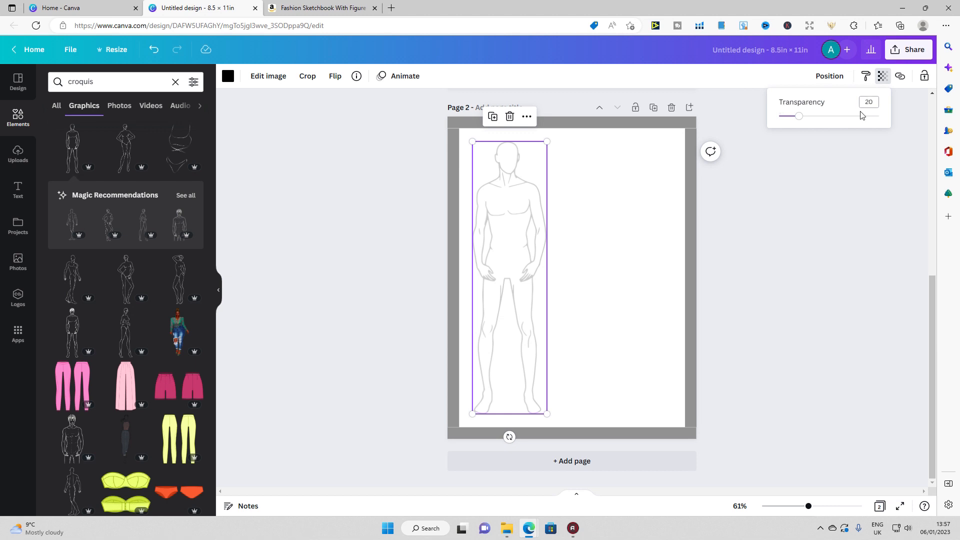
left_click(802, 217)
left_click(361, 291)
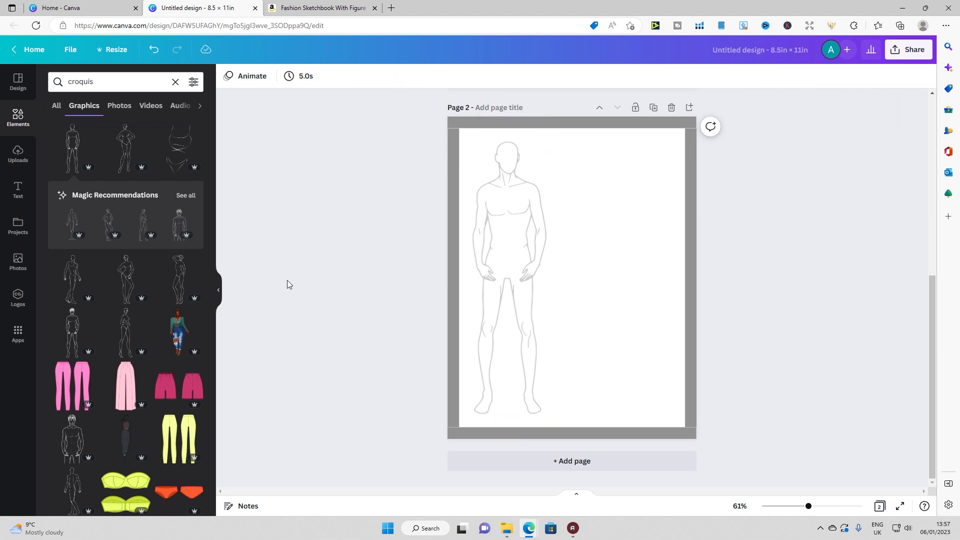
Add the female croquis with hands on hips to page 2, match it to the male figure's height and place it in the right half.
left_click(125, 147)
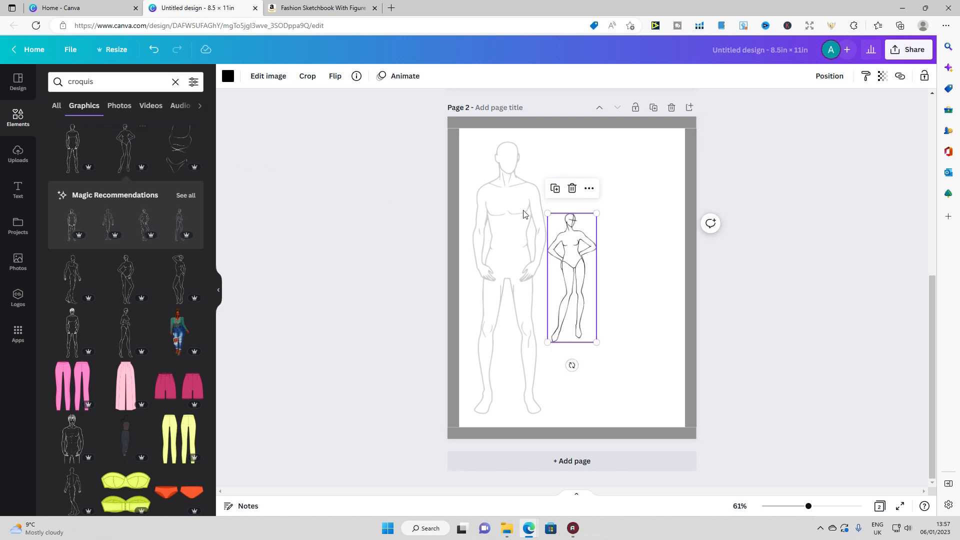
left_click_drag(571, 254, 633, 253)
left_click_drag(609, 213, 560, 150)
left_click_drag(659, 342, 691, 414)
left_click_drag(633, 305, 621, 302)
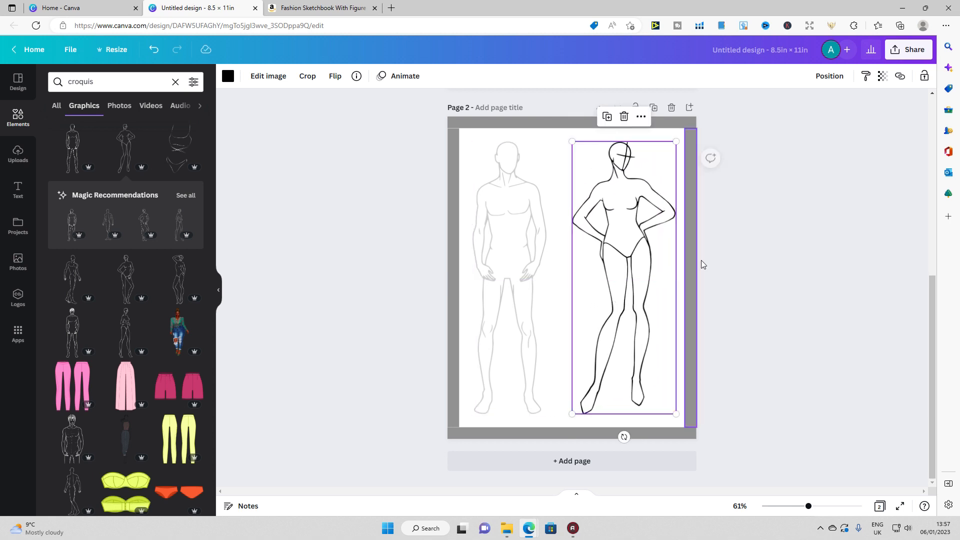
Set the female figure's transparency to 20 and deselect it.
left_click(881, 77)
left_click(870, 100)
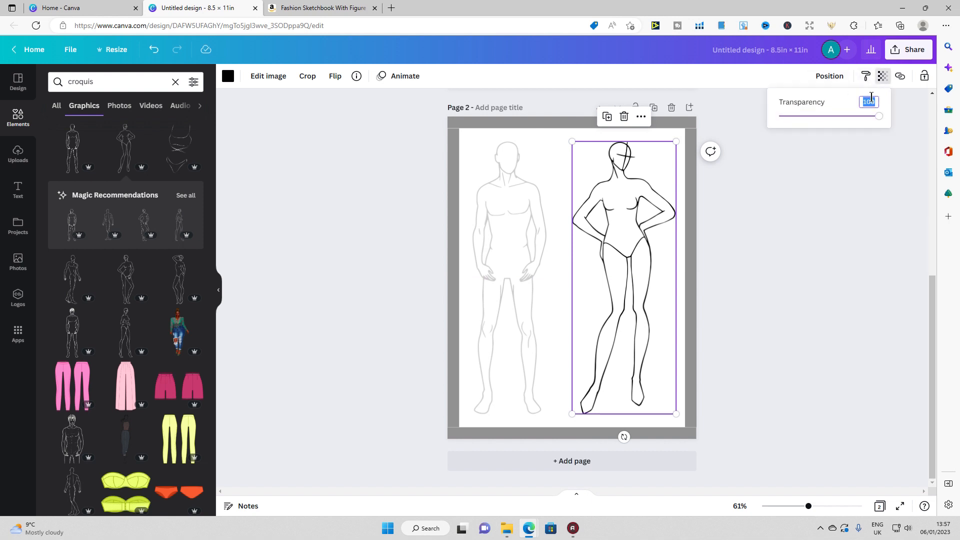
type("25")
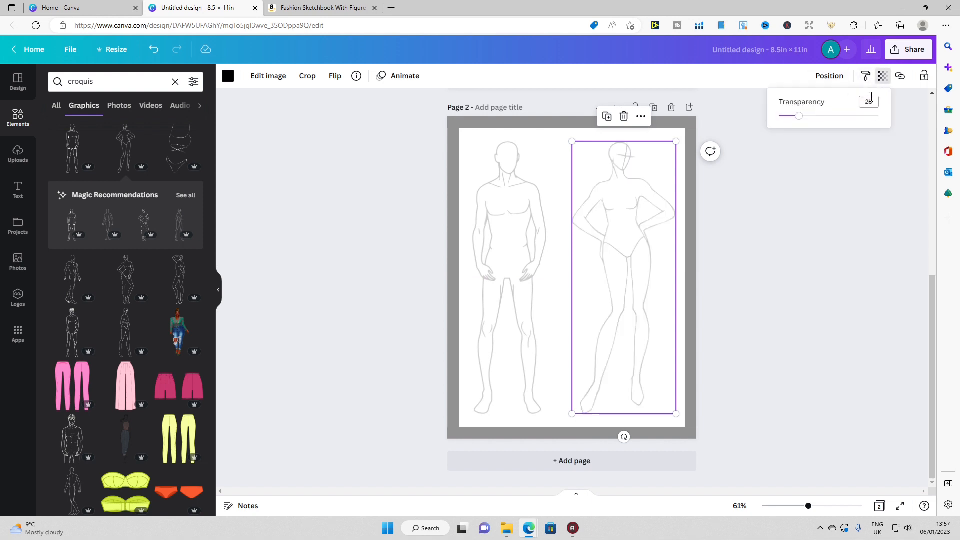
left_click(767, 227)
left_click(766, 229)
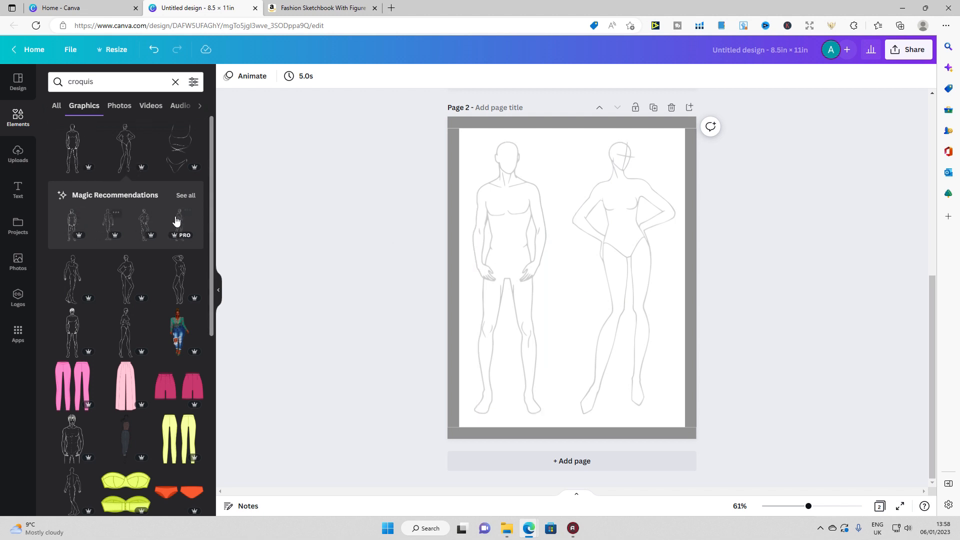
Look through the full list of Magic Recommendations for the female figure and return to the croquis graphics.
left_click(184, 195)
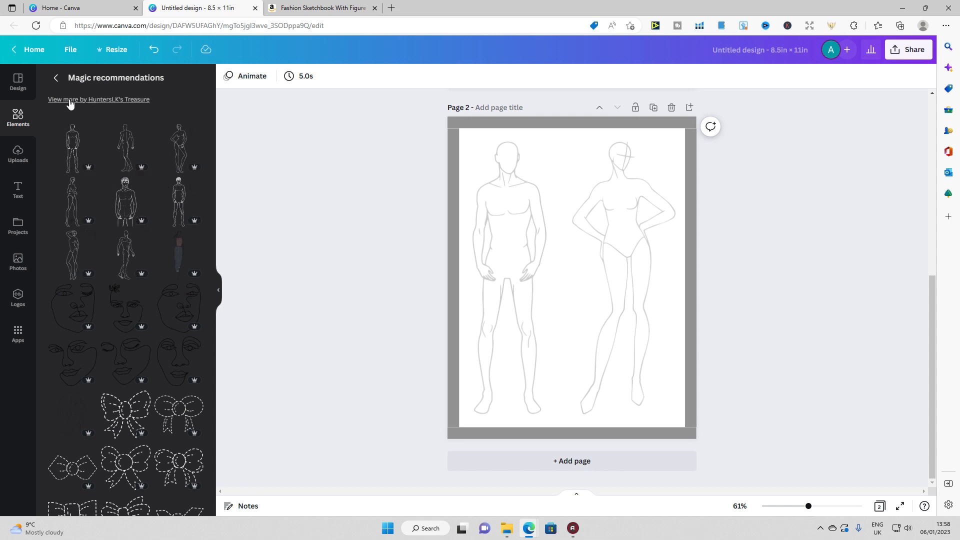
left_click(56, 77)
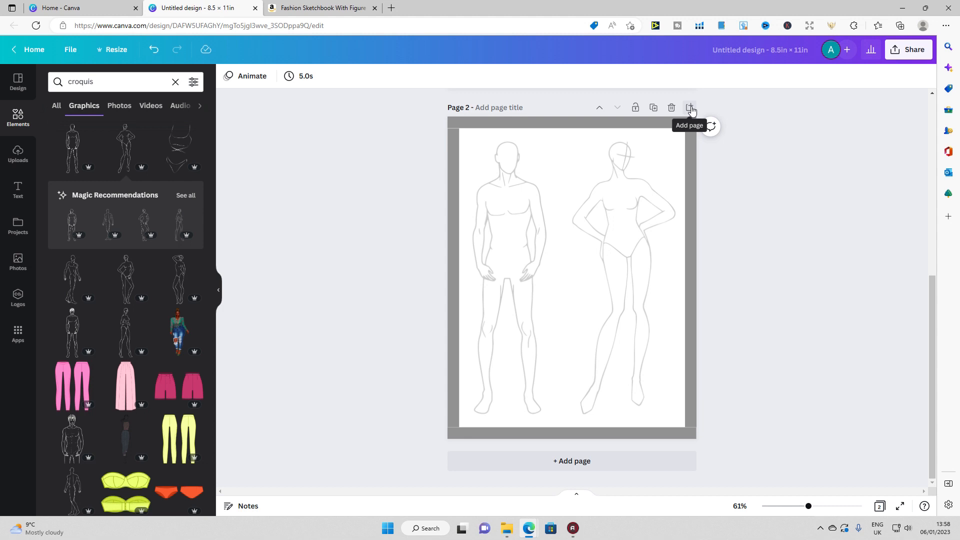
Duplicate page 2 and delete both figures from the copy, keeping the margin bars.
left_click(657, 114)
left_click(510, 231)
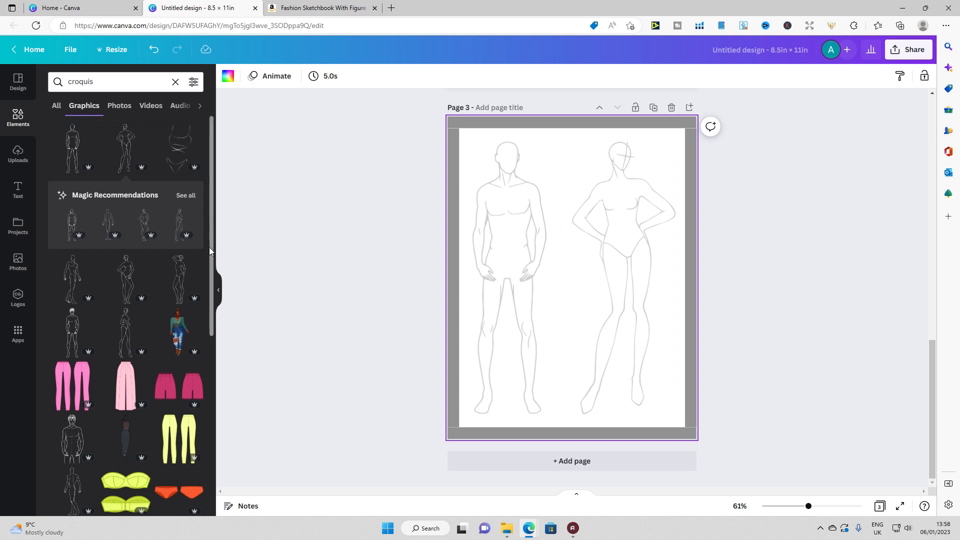
left_click(509, 232)
left_click(606, 230, "shift")
key("Delete")
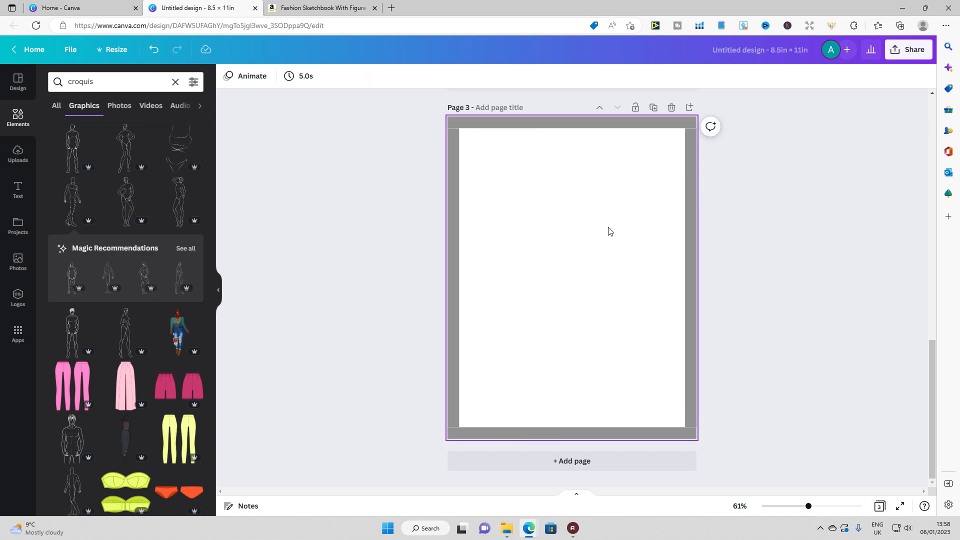
Add the walking male croquis and the crossed-leg female croquis to page 3, enlarging them side by side to nearly the full height inside the margins.
left_click_drag(75, 202, 464, 150)
left_click_drag(541, 320, 582, 423)
left_click_drag(125, 197, 585, 235)
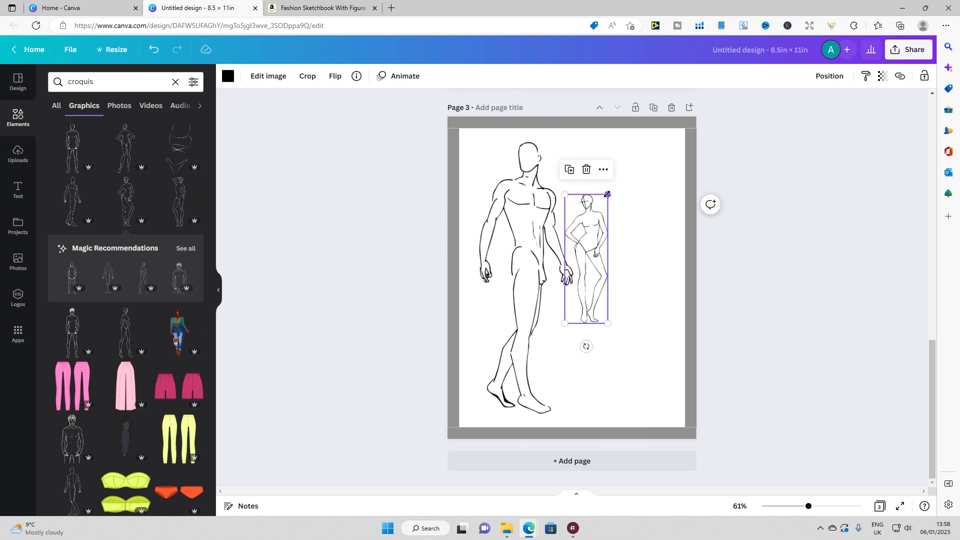
left_click_drag(608, 194, 667, 155)
mouse_move(626, 323)
left_mouse_down()
mouse_move(675, 403)
mouse_move(625, 333)
left_mouse_up()
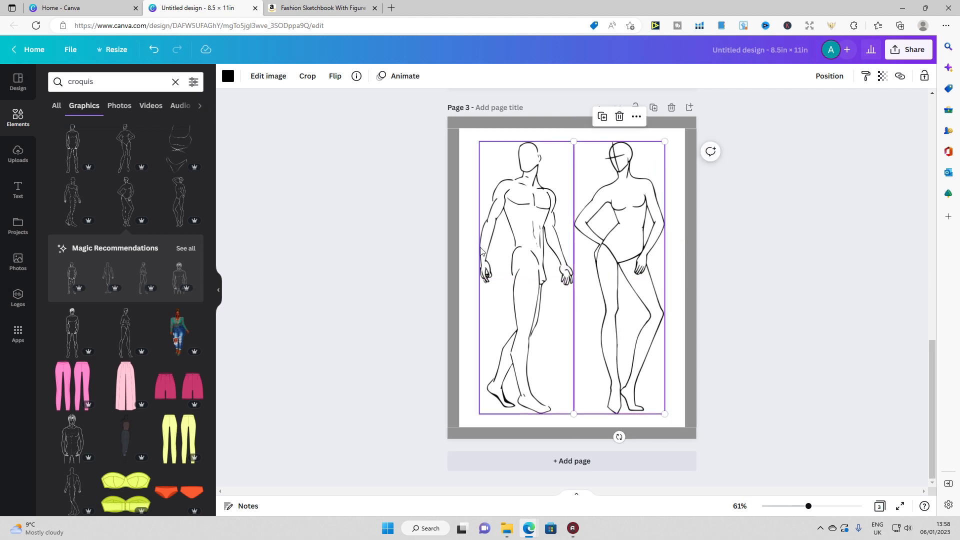
Select both figures on page 3 together and set their transparency to 20.
left_click(525, 255, "shift")
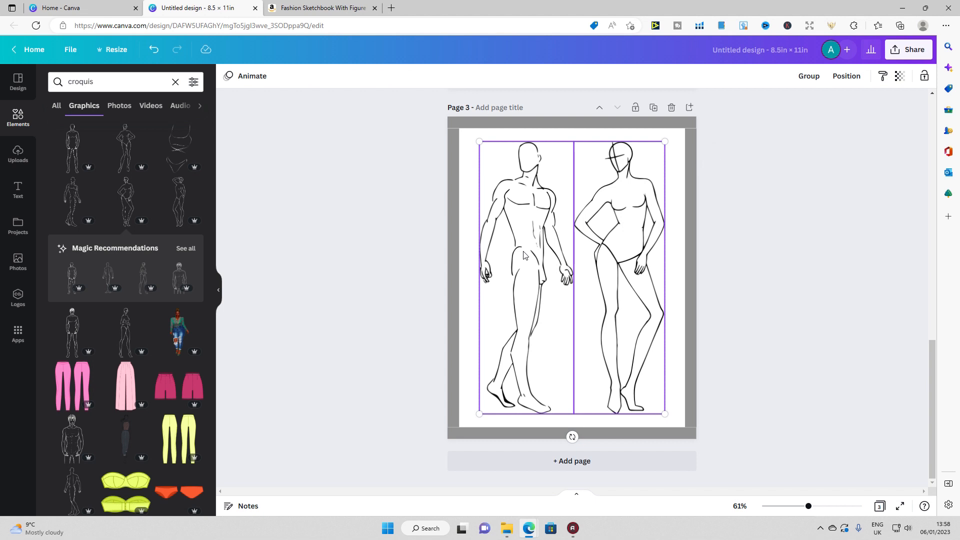
left_click(900, 76)
left_click(890, 105)
type("20")
key("Return")
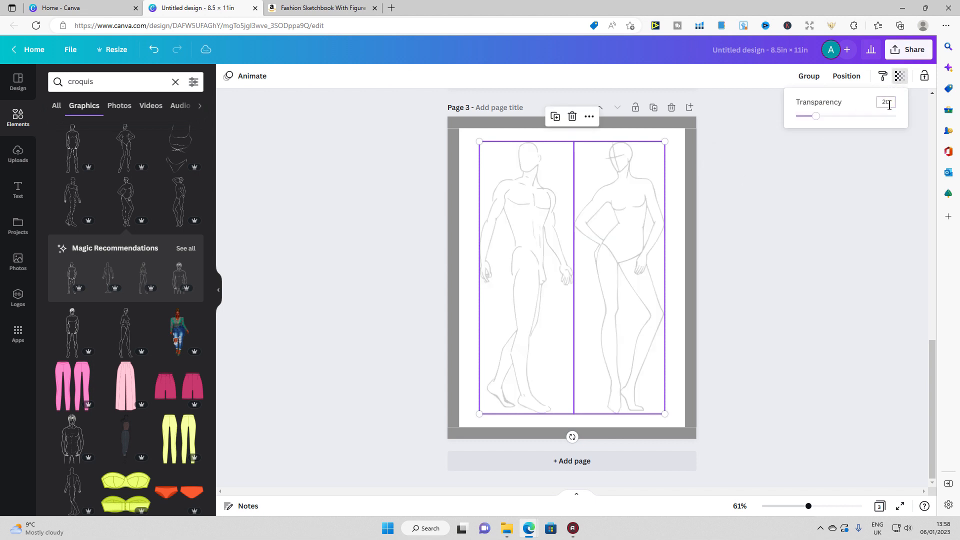
left_click(741, 239)
left_click(741, 239)
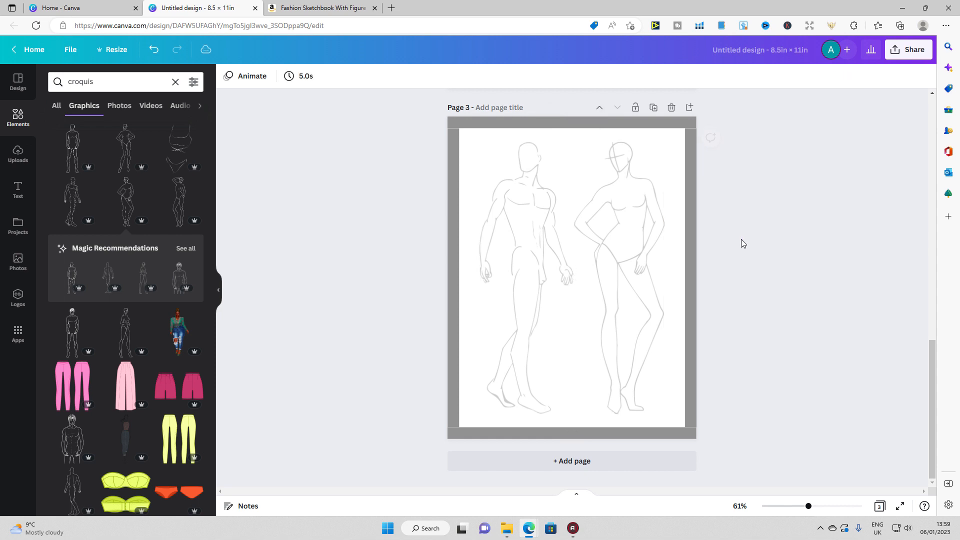
Duplicate page 3 and delete both figures from the new page 4, keeping the margin bars.
left_click(653, 111)
left_click(542, 230)
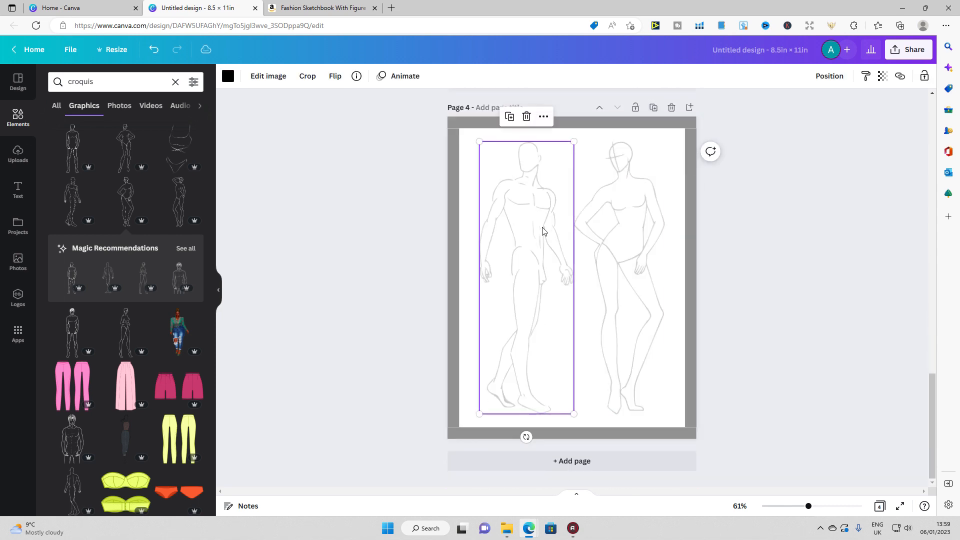
left_click(615, 260)
left_click(538, 266, "shift")
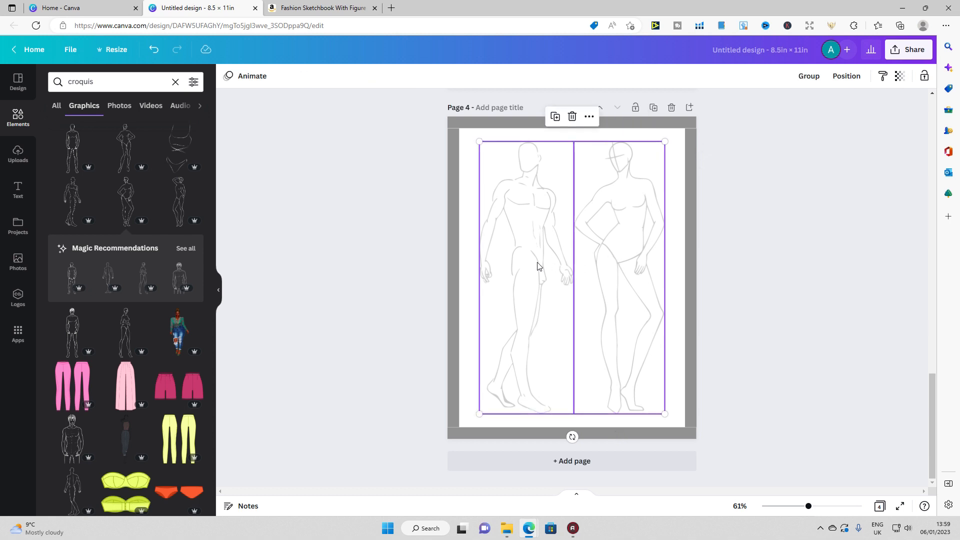
key("Delete")
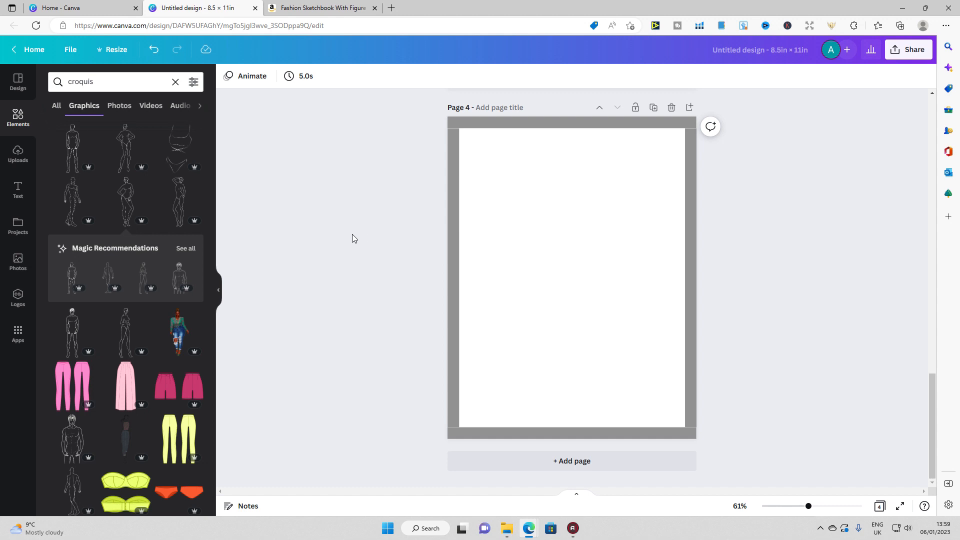
key("ctrl+z")
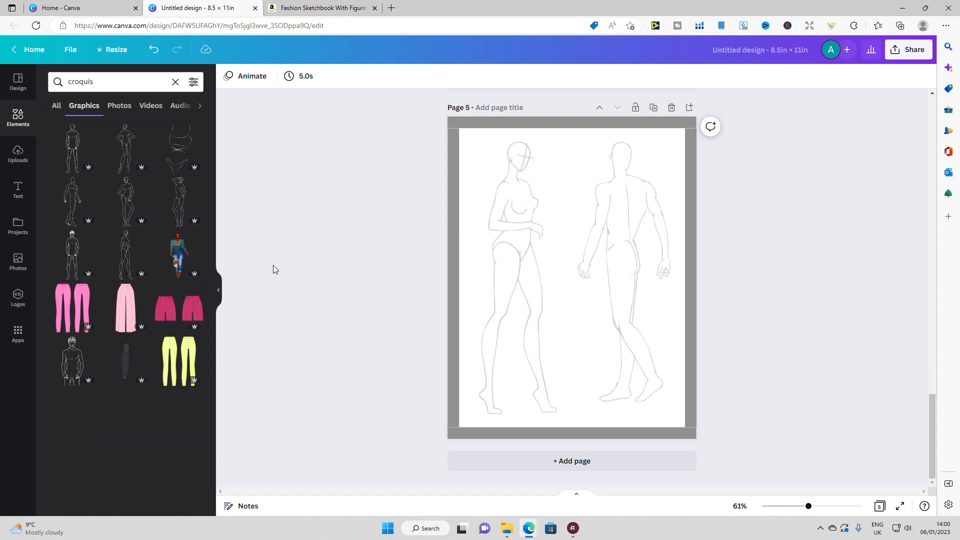
Review the figure placement and margins on all the template pages, back up to the blank first page.
scroll(337, 309, "up", 10)
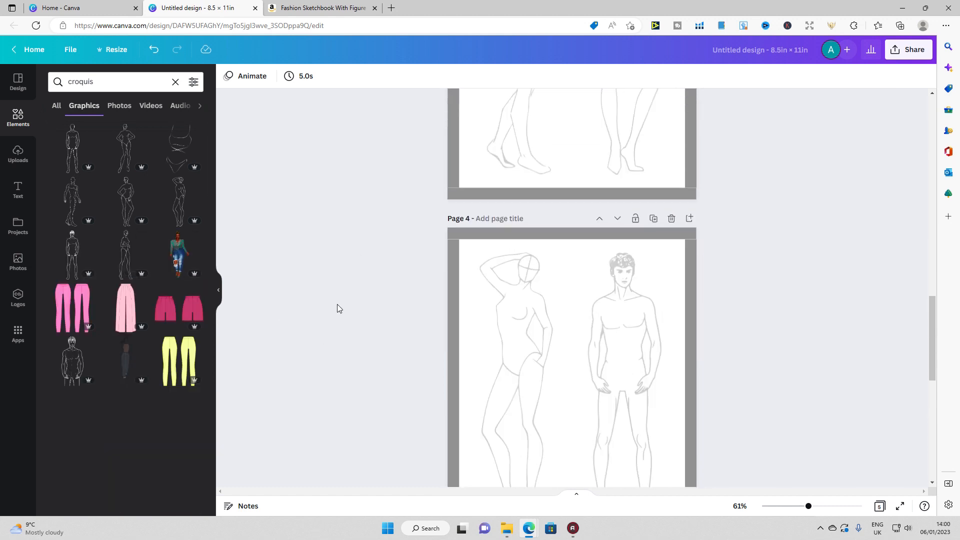
scroll(337, 304, "down", 5)
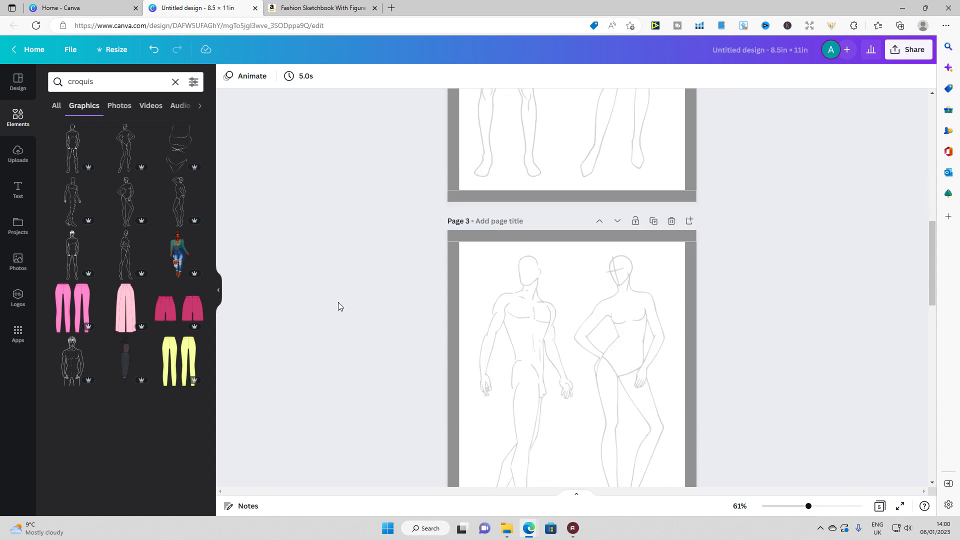
scroll(339, 303, "down", 3)
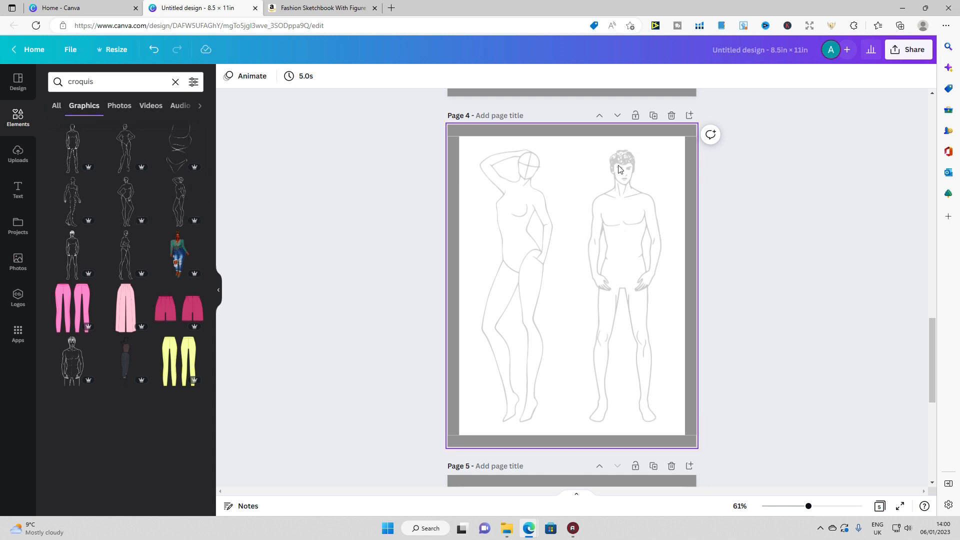
scroll(320, 318, "down", 5)
scroll(320, 317, "up", 5)
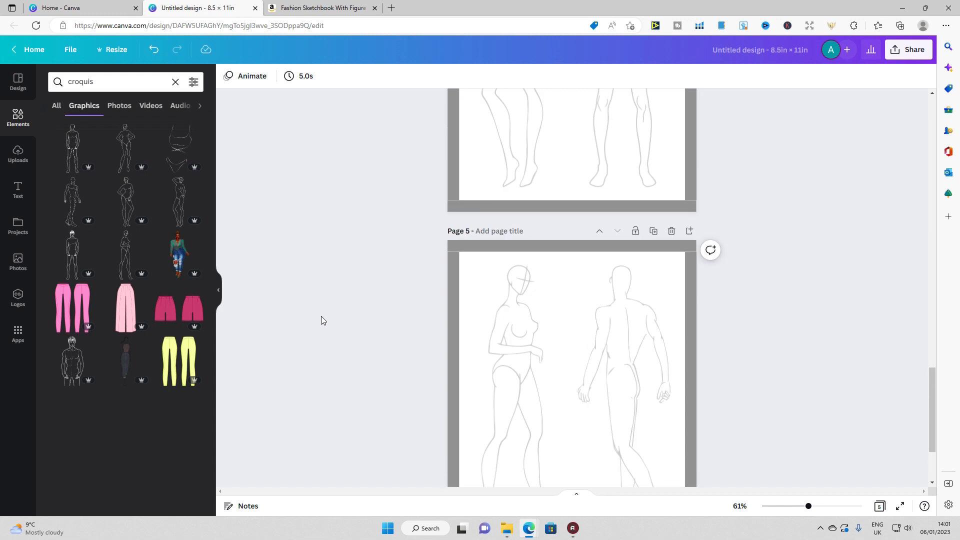
scroll(322, 317, "up", 15)
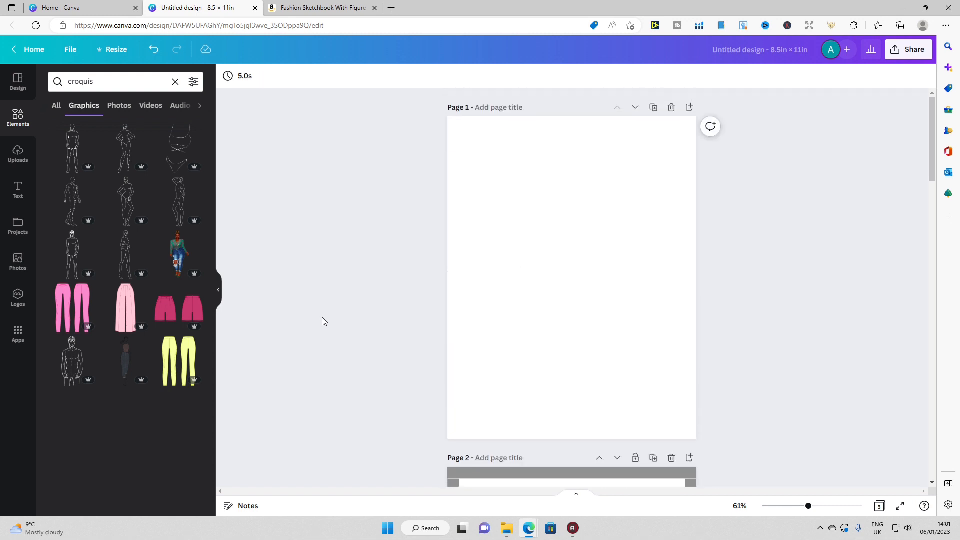
Delete the four grey margin bars around the figures on page 2.
scroll(322, 320, "down", 3)
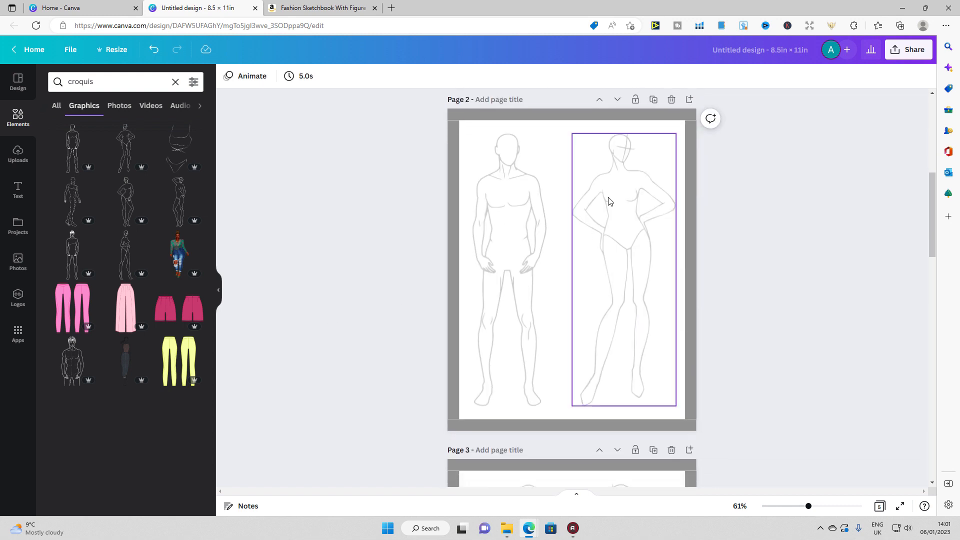
left_click(553, 120)
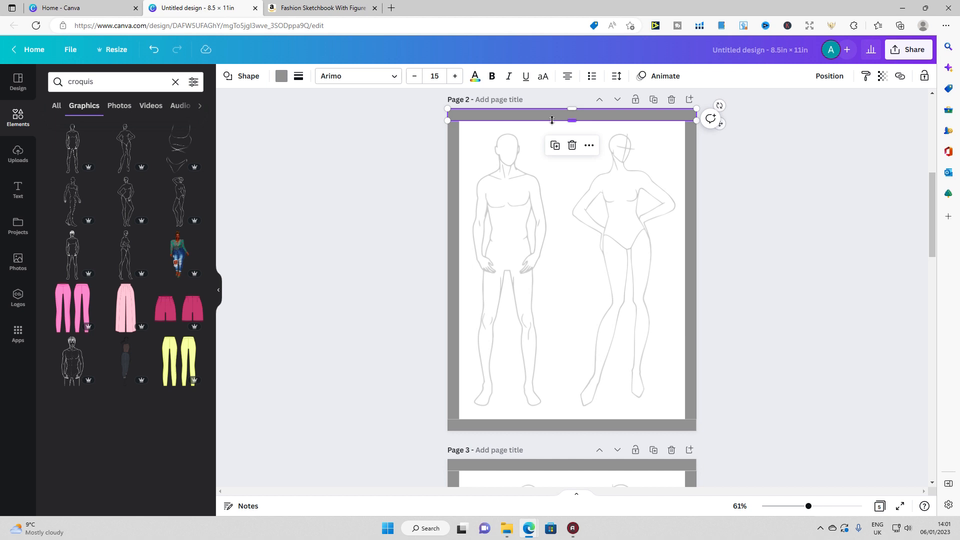
key("Delete")
left_click(448, 172)
key("Delete")
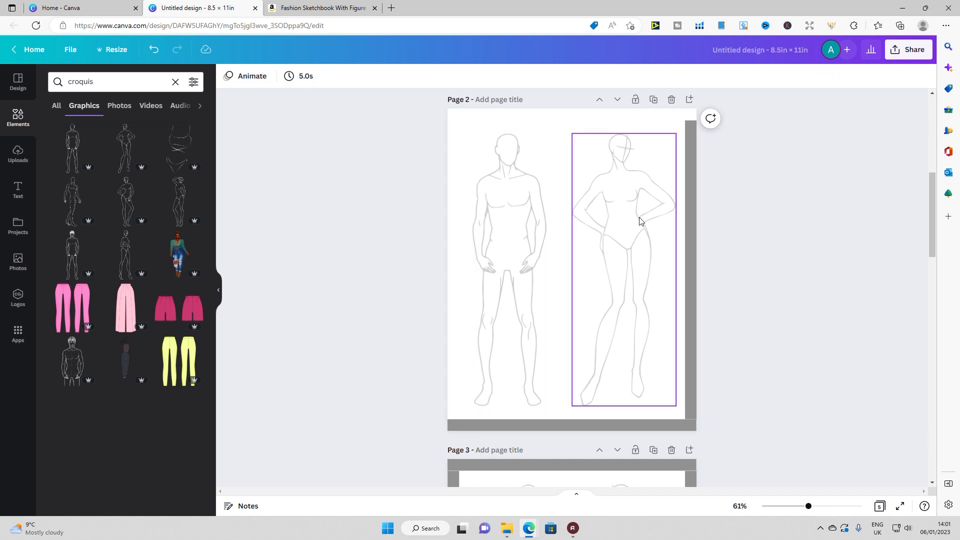
left_click(691, 240)
key("Delete")
left_click(622, 425)
key("Delete")
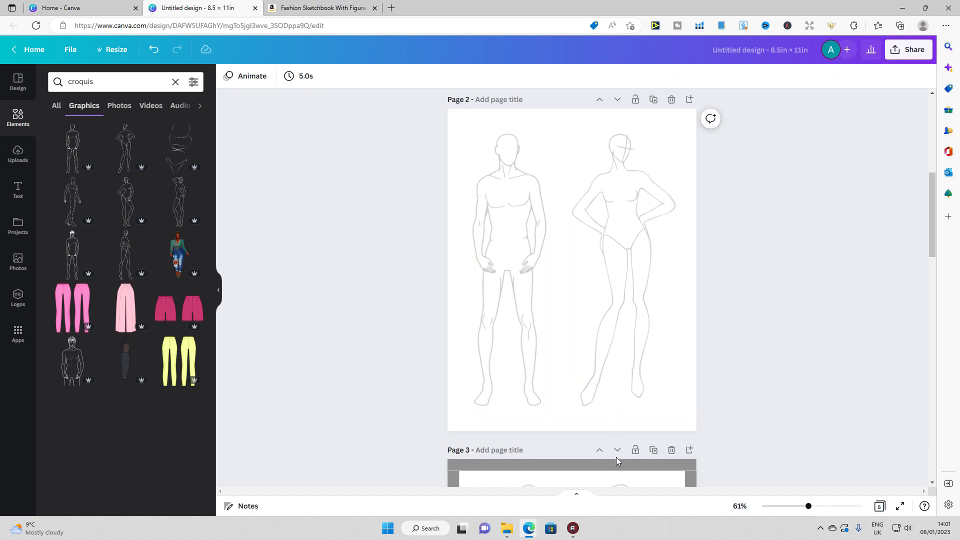
Delete the grey margin bars from page 3, leaving only the two croquis figures.
scroll(661, 434, "down", 8)
left_click(689, 286)
key("Delete")
left_click(673, 356)
key("Delete")
left_click(456, 302)
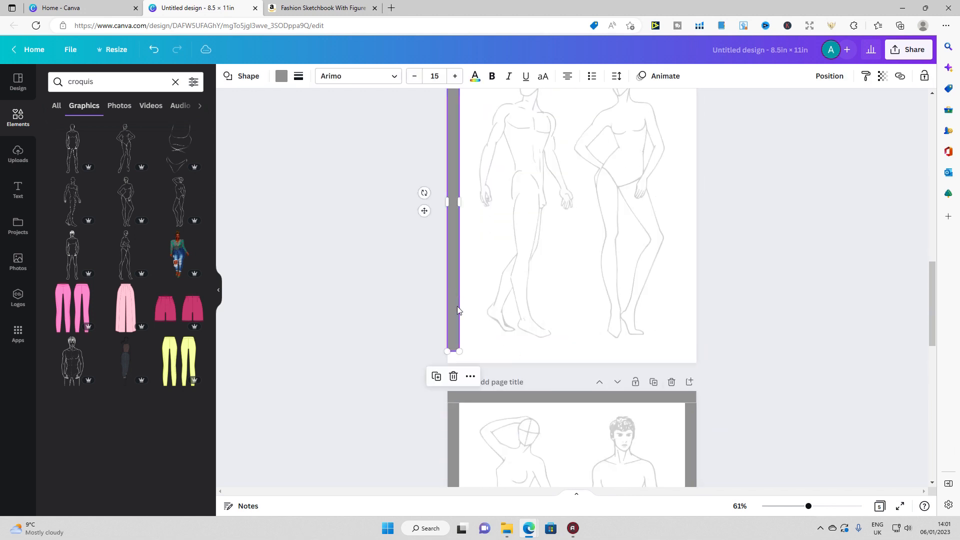
key("Delete")
Remove the grey margin bars from page 4, keeping both figures in place.
left_click(691, 304)
key("Delete")
left_click(454, 325)
key("Delete")
left_click(523, 469)
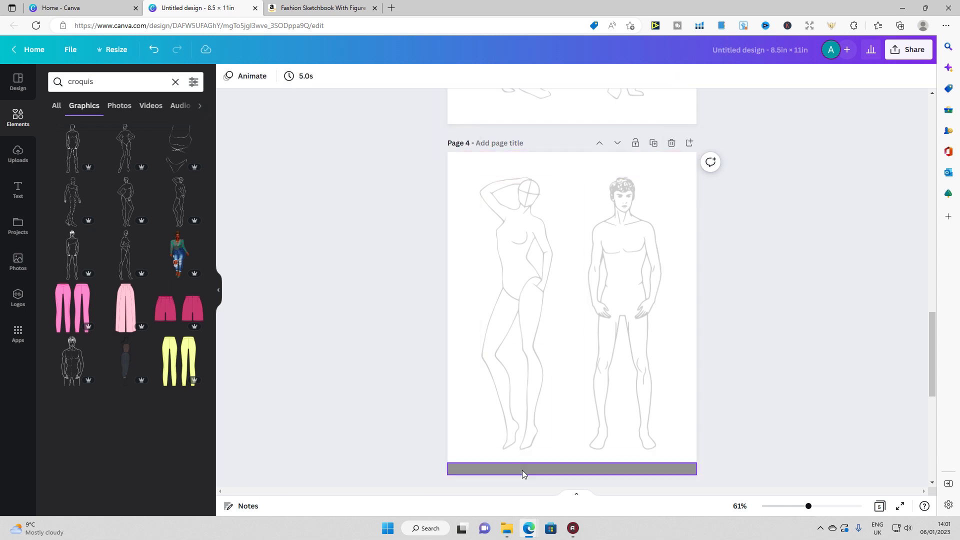
key("Delete")
Delete all four grey margin bars from page 5, keeping its two figures.
scroll(760, 313, "down", 5)
left_click(692, 320)
key("Delete")
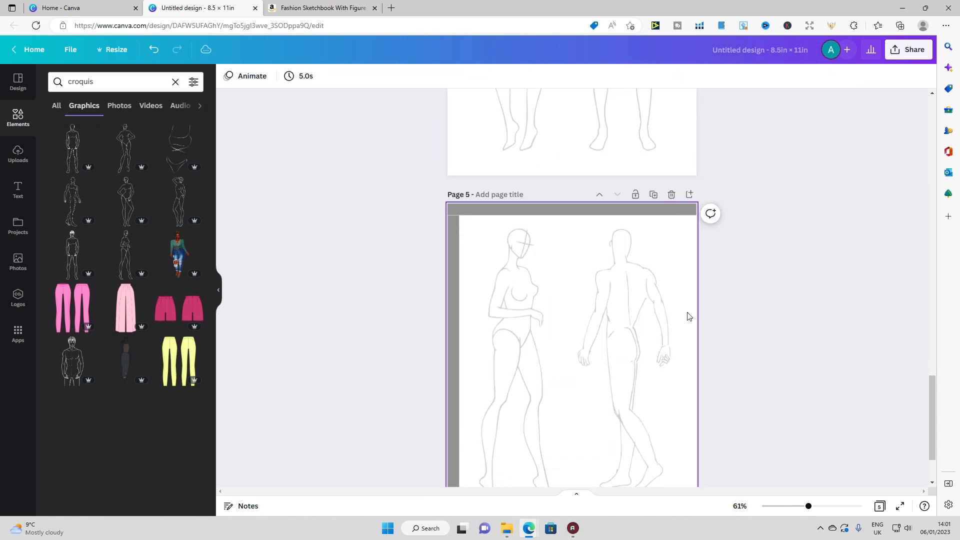
left_click(622, 210)
key("Delete")
left_click(453, 288)
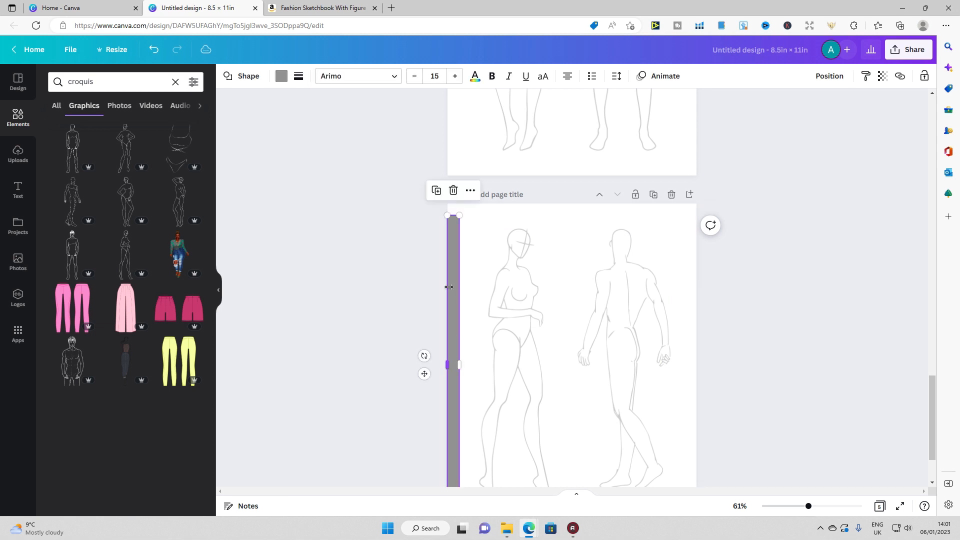
key("Delete")
scroll(451, 292, "down", 2)
left_click(575, 433)
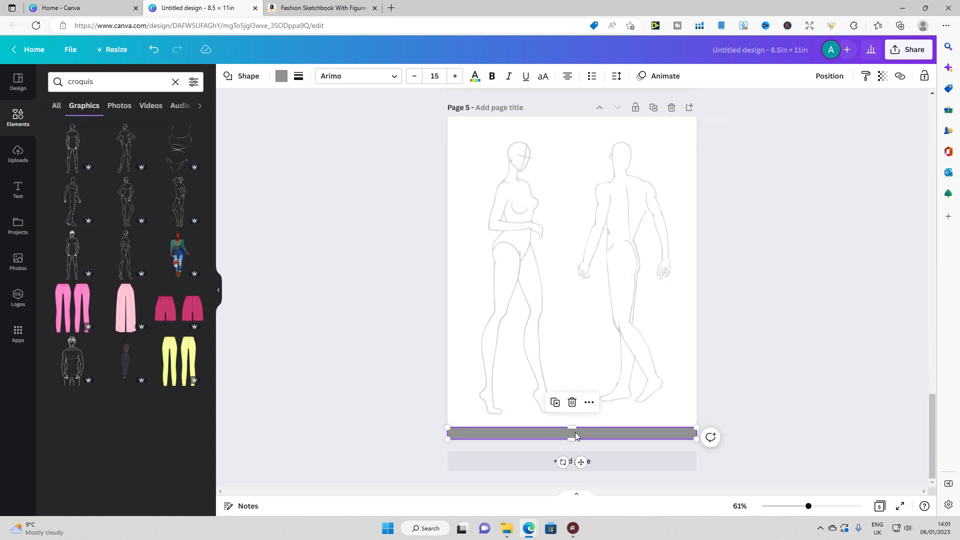
key("Delete")
Show the pages in grid view, select pages 2 to 5 and duplicate the set repeatedly until the design has 65 pages.
scroll(818, 293, "up", 10)
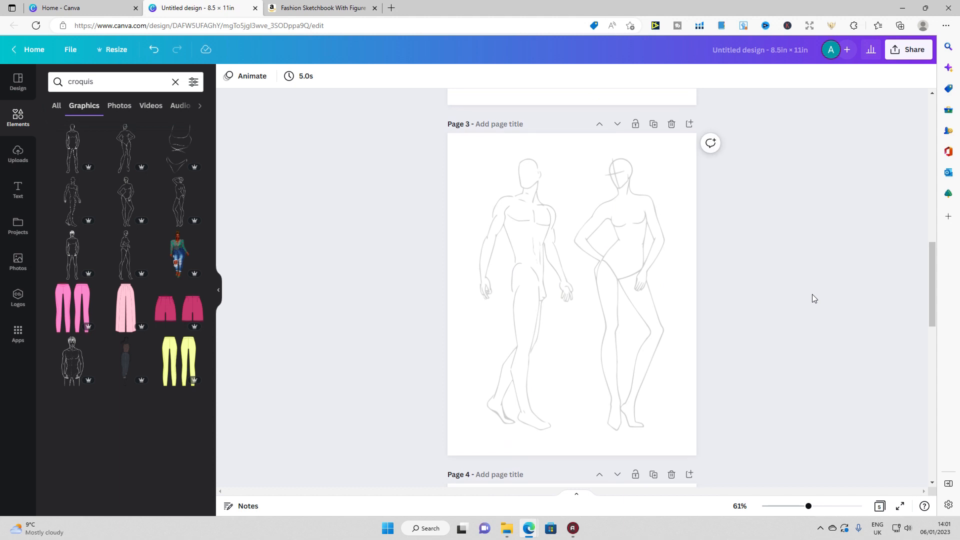
scroll(813, 294, "down", 9)
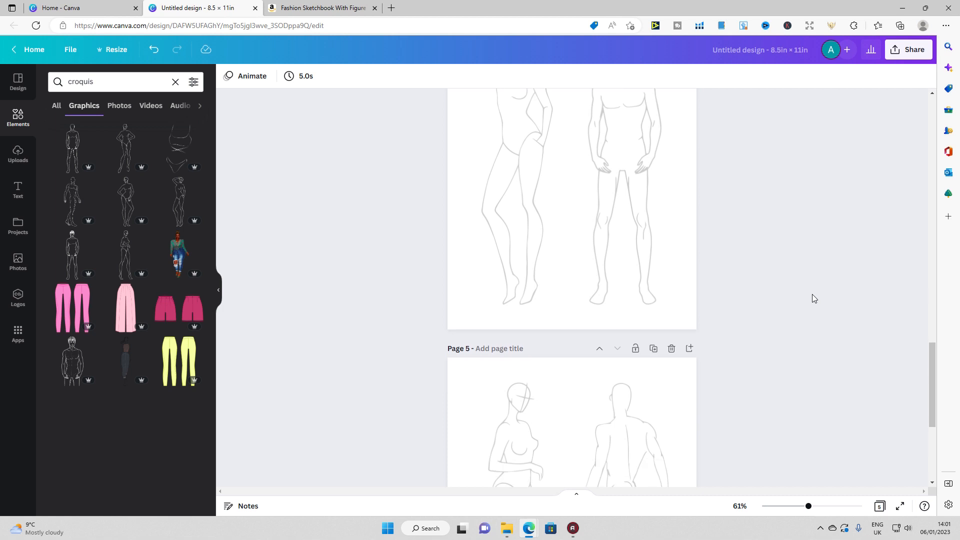
scroll(812, 294, "down", 1)
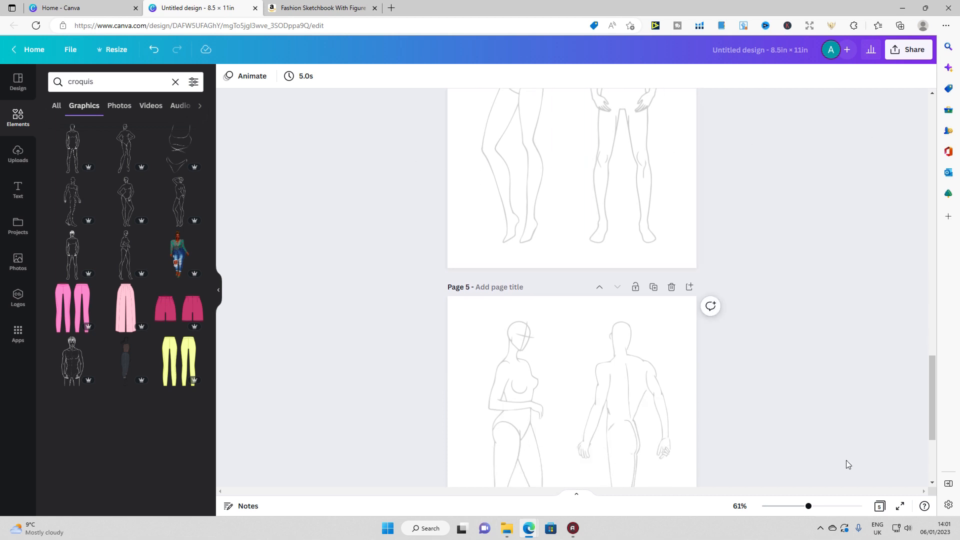
left_click(879, 506)
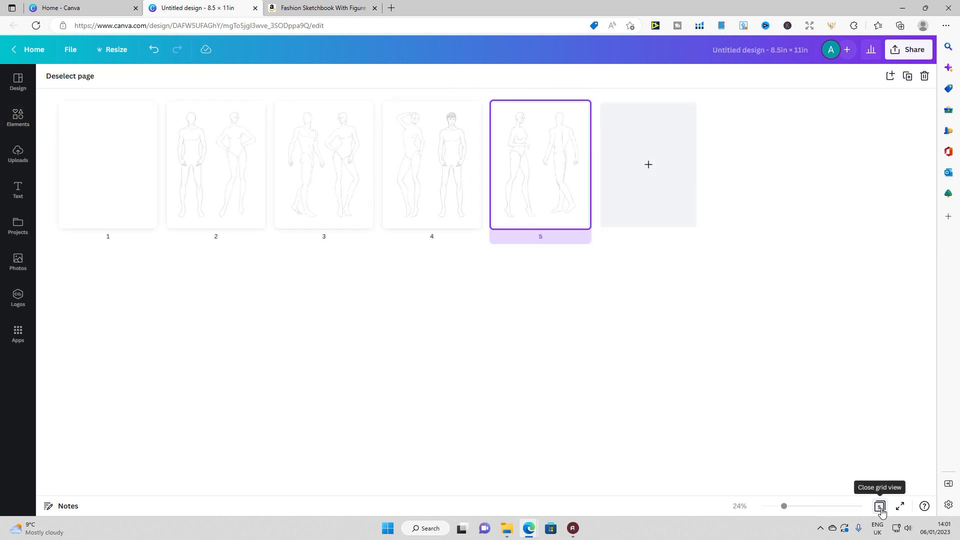
left_click(208, 197)
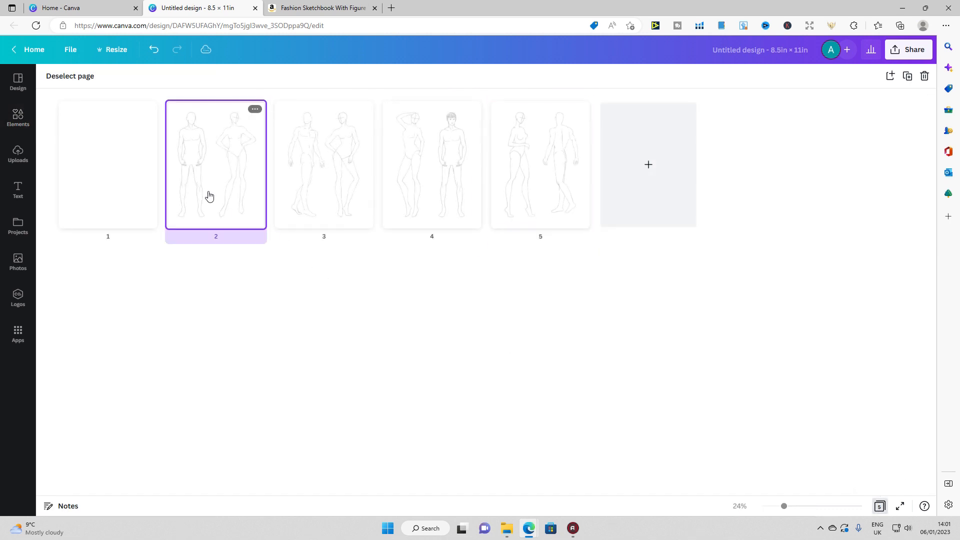
left_click(554, 205, "shift")
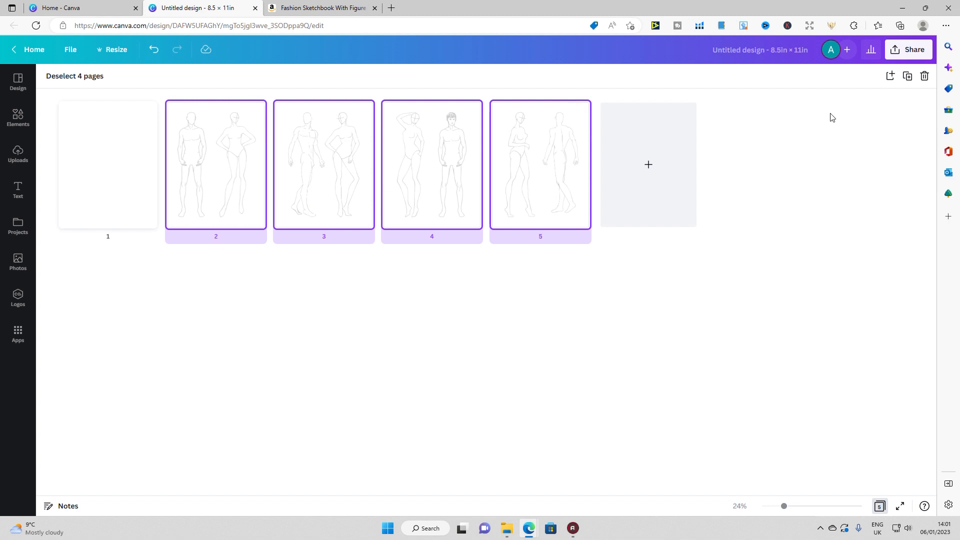
left_click(907, 77)
left_click(908, 78)
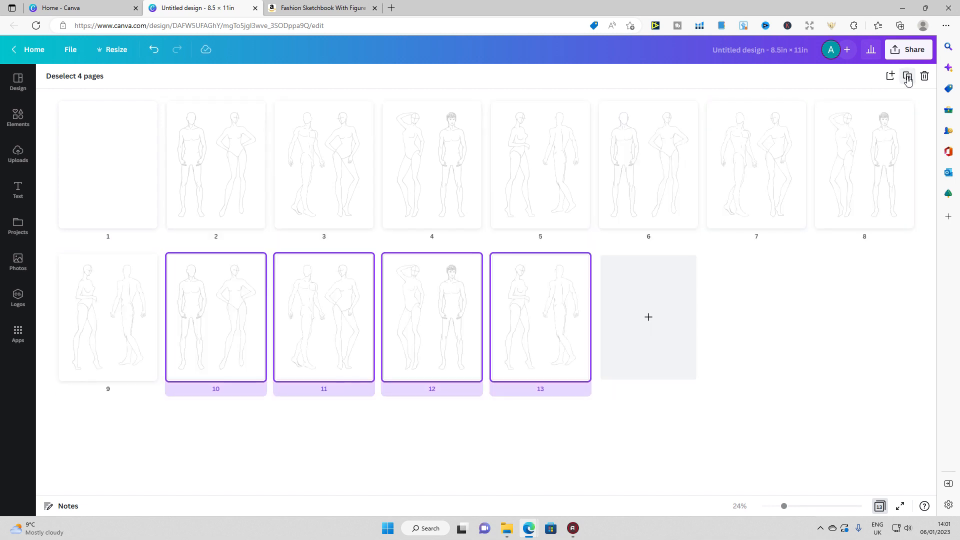
left_click(908, 77)
left_click(908, 77)
left_click(907, 77)
left_click(907, 77)
left_click(908, 77)
left_click(908, 77)
left_click(908, 77)
left_click(907, 77)
left_click(908, 77)
left_click(907, 77)
left_click(908, 77)
left_click(908, 77)
left_click(908, 77)
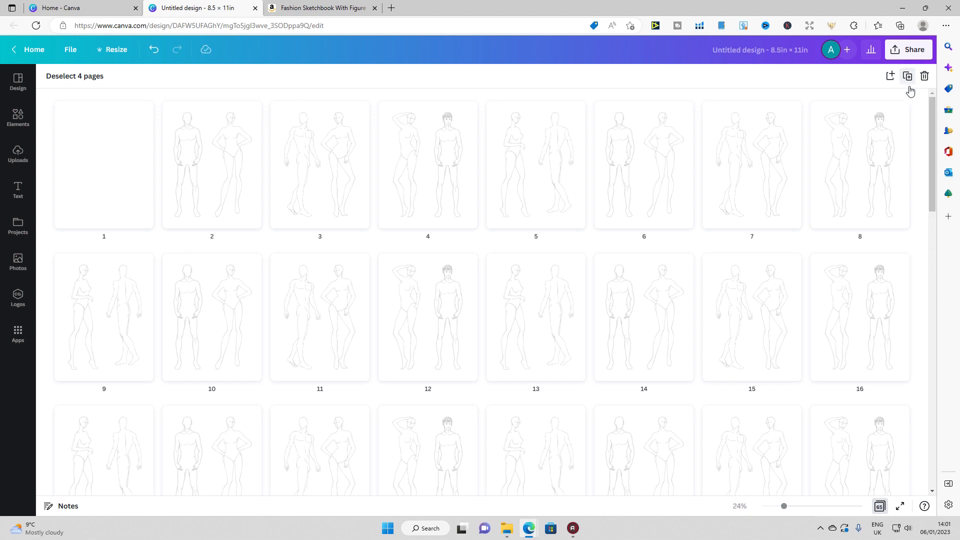
Duplicate the selected four-page set five more times to extend the design to 85 pages.
left_click_drag(928, 136, 945, 367)
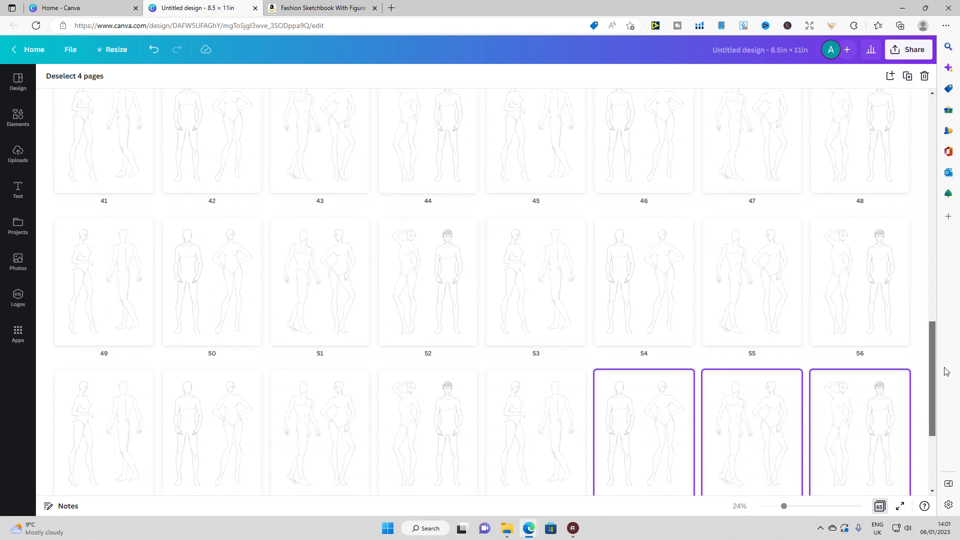
left_click(907, 77)
left_click(908, 77)
left_click(907, 77)
left_click(908, 77)
left_click(908, 77)
left_click_drag(932, 344, 936, 433)
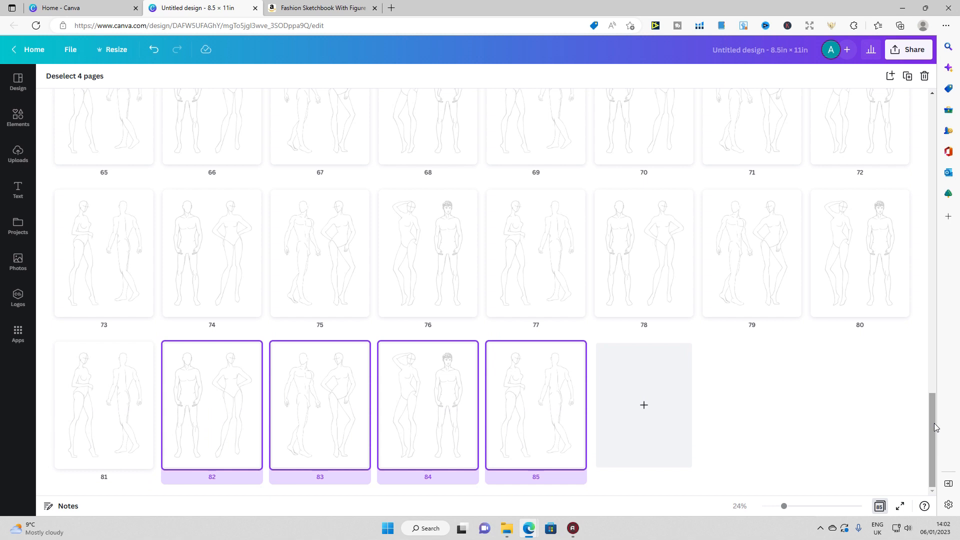
Duplicate the selected four figure pages three more times to bring the design to 97 pages.
left_click(908, 77)
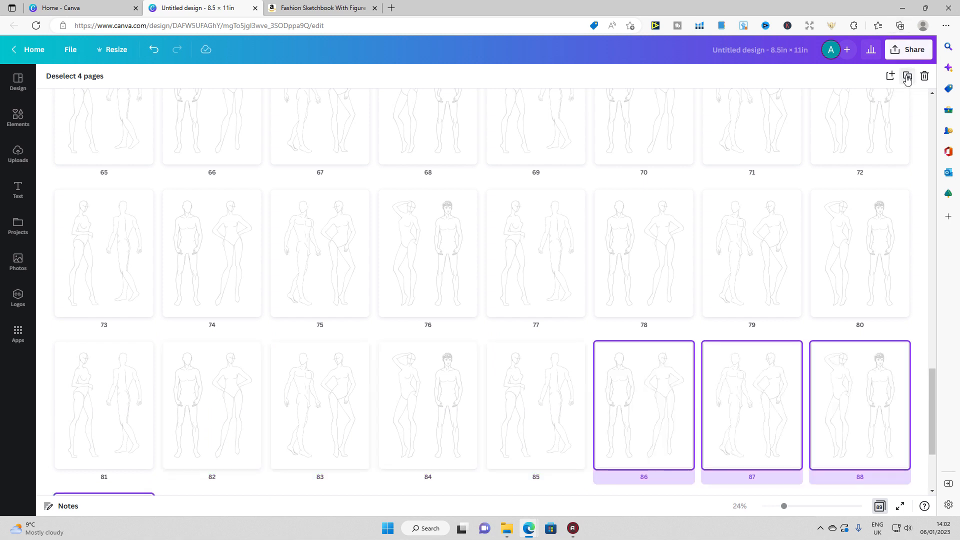
left_click_drag(932, 383, 927, 445)
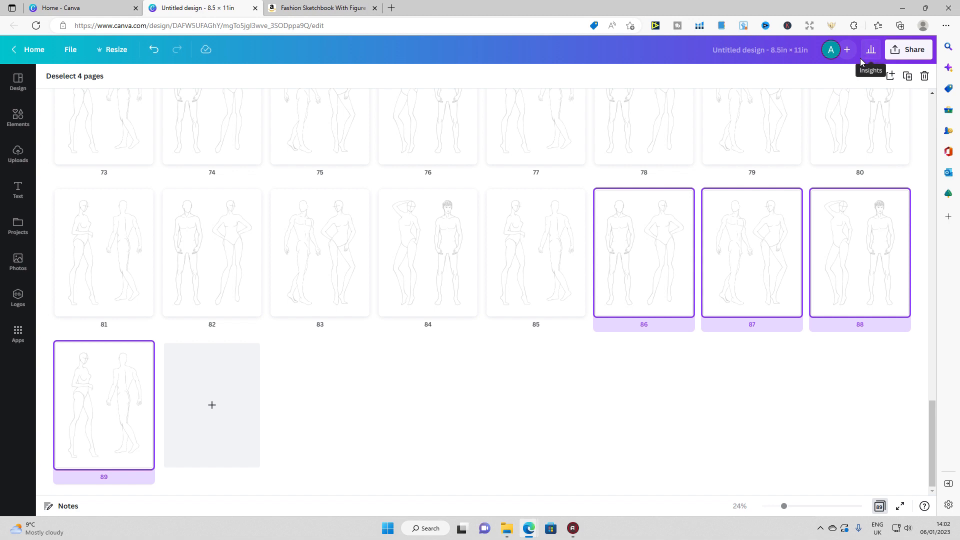
left_click(908, 77)
left_click(908, 77)
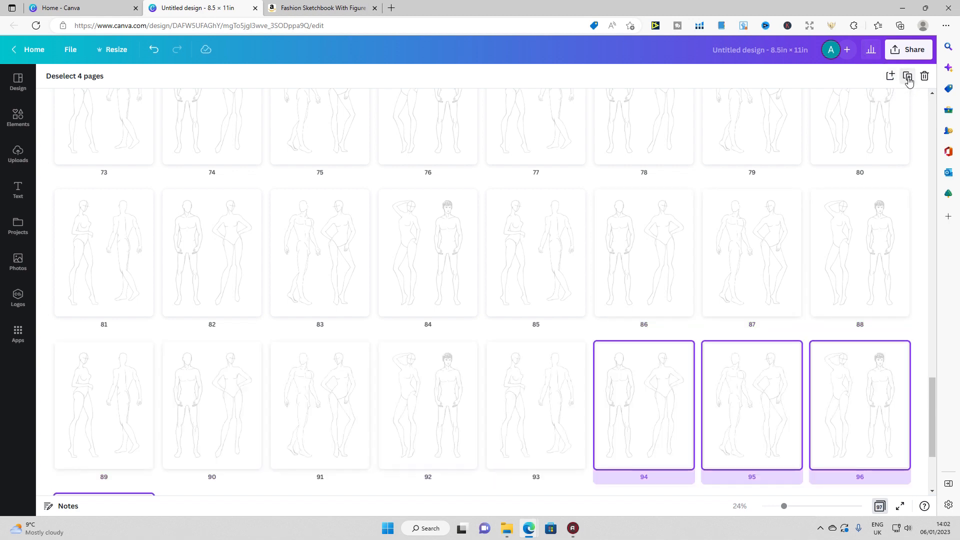
scroll(934, 409, "down", 1)
left_click_drag(934, 409, 932, 450)
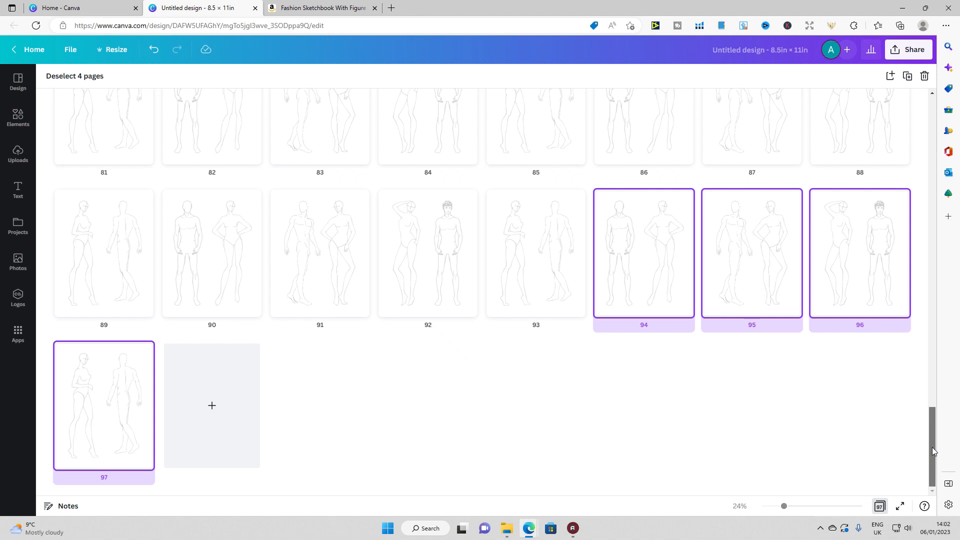
left_click_drag(932, 450, 931, 97)
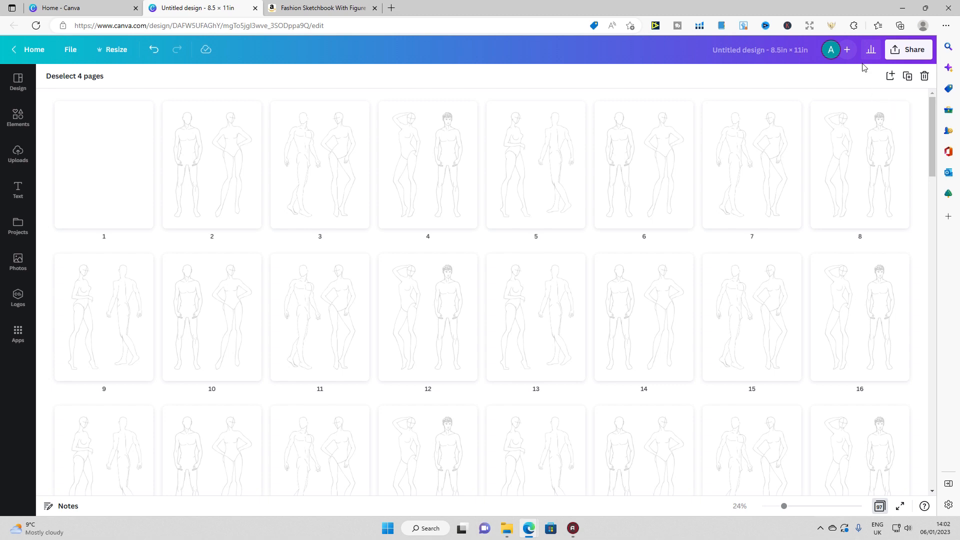
Download all 97 pages as PDF Print with the CMYK (best for professional printing) colour profile.
left_click(895, 50)
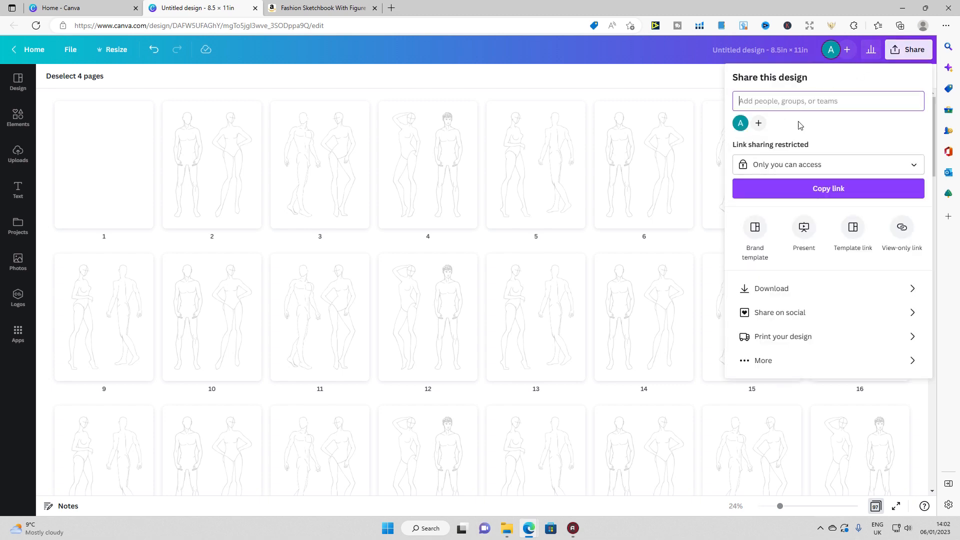
left_click(774, 289)
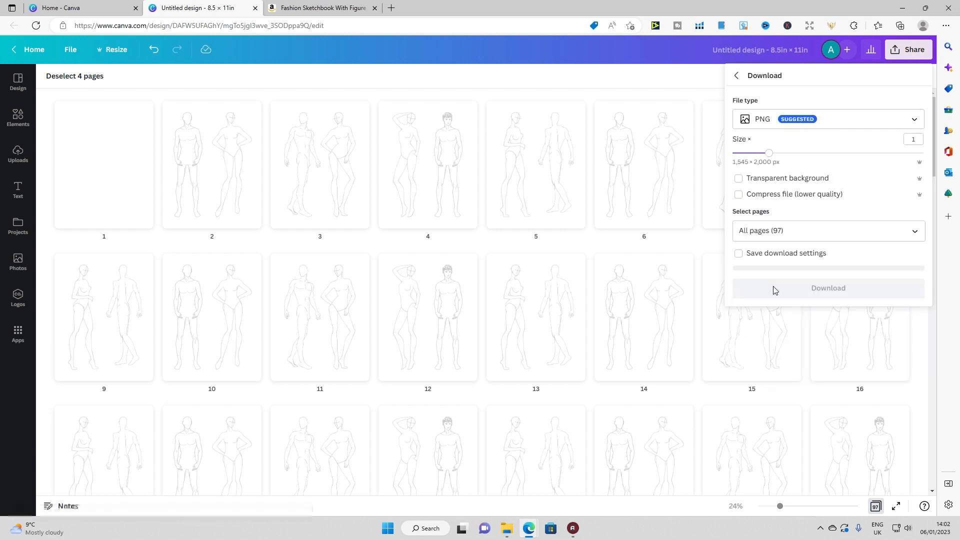
left_click(768, 120)
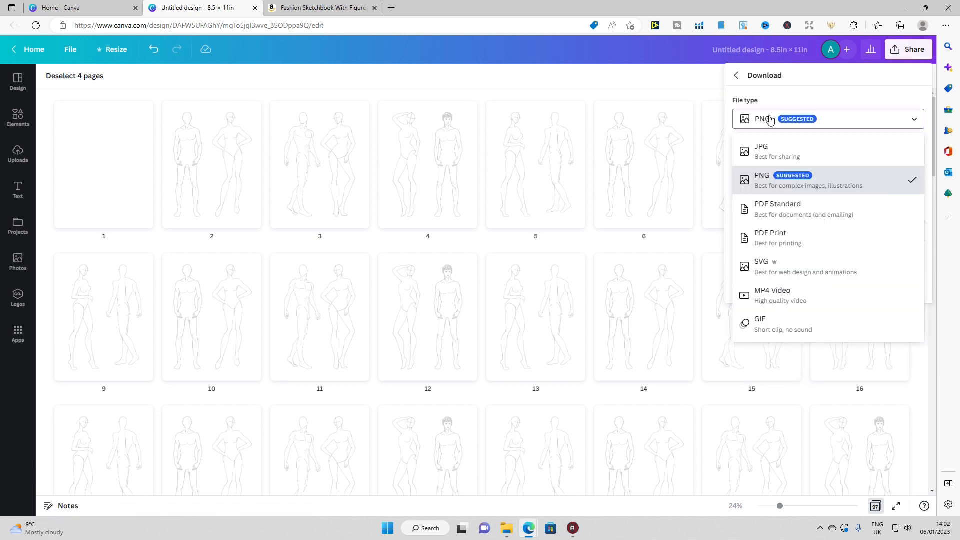
left_click(778, 239)
left_click(888, 245)
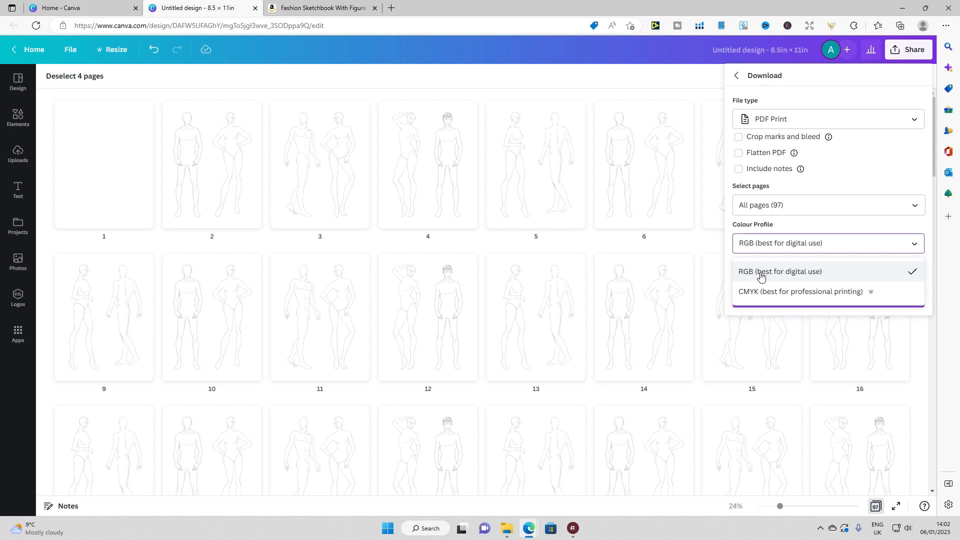
left_click(777, 291)
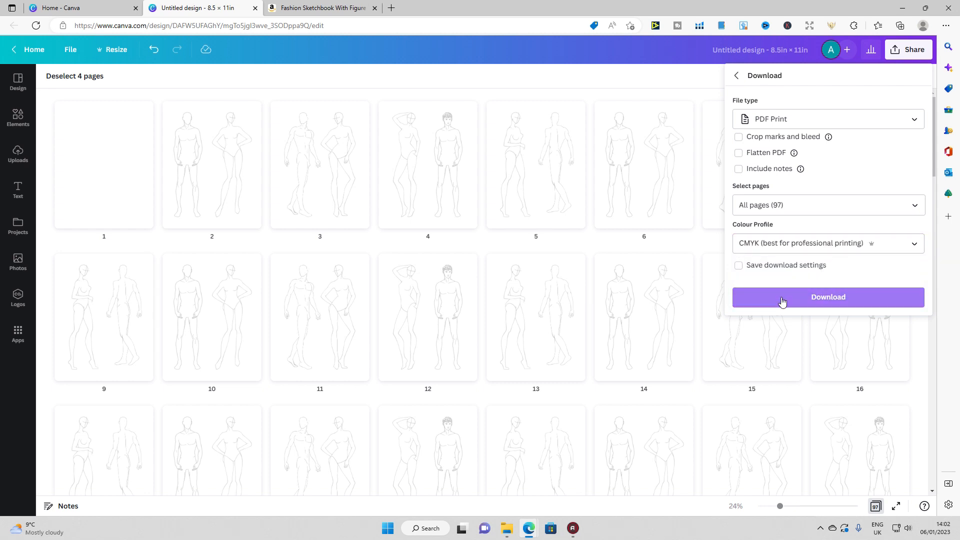
left_click(783, 301)
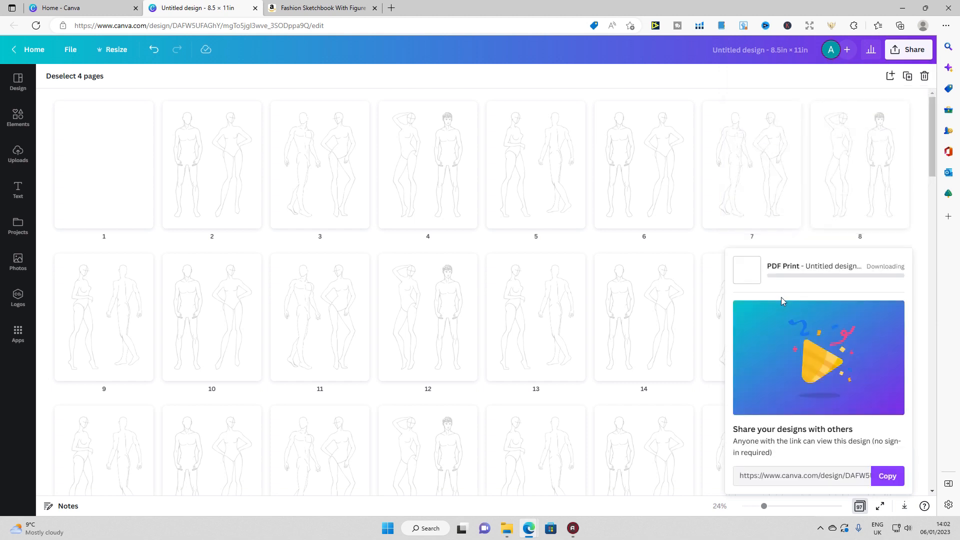
Look through the pages of the downloaded PDF to check the croquis figures and their blank margins.
scroll(779, 197, "down", 5)
scroll(780, 199, "down", 8)
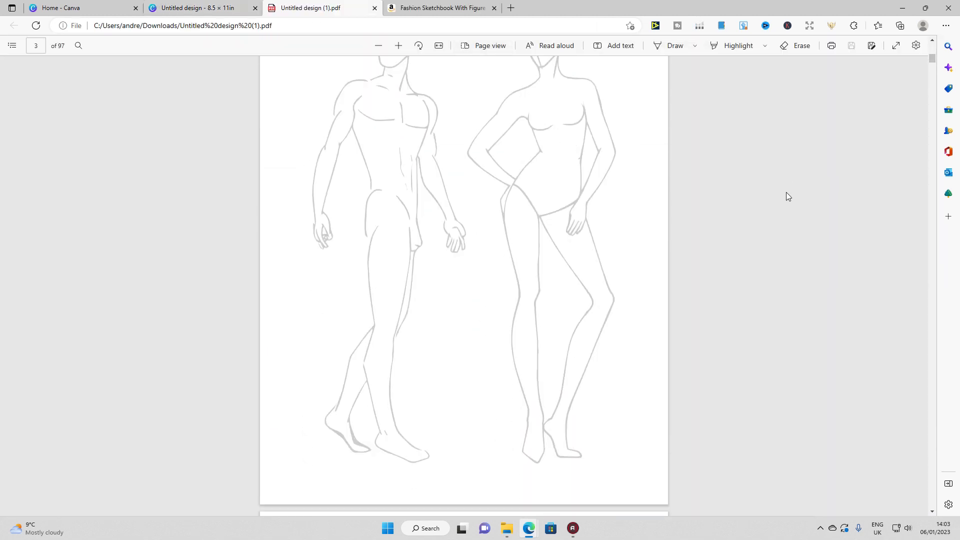
scroll(787, 194, "down", 7)
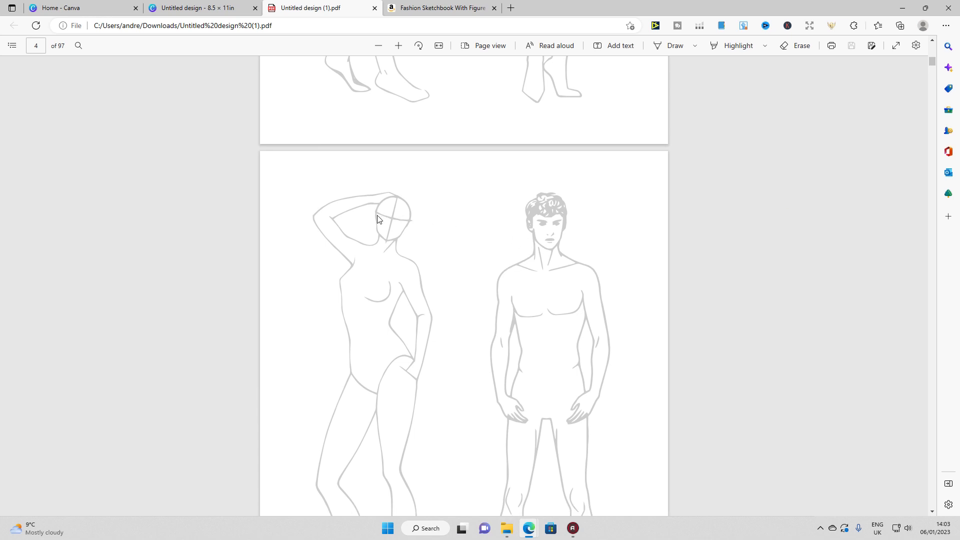
scroll(563, 267, "down", 10)
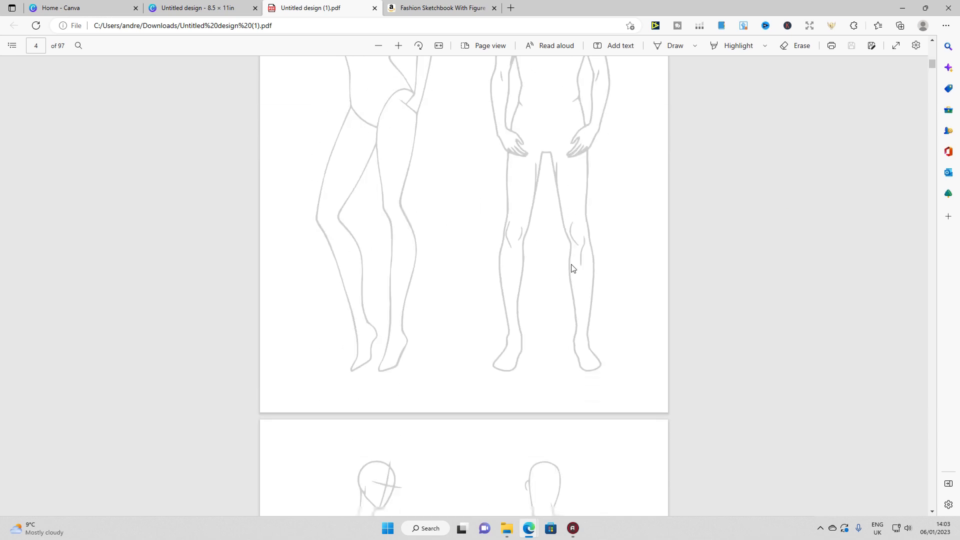
scroll(797, 237, "down", 17)
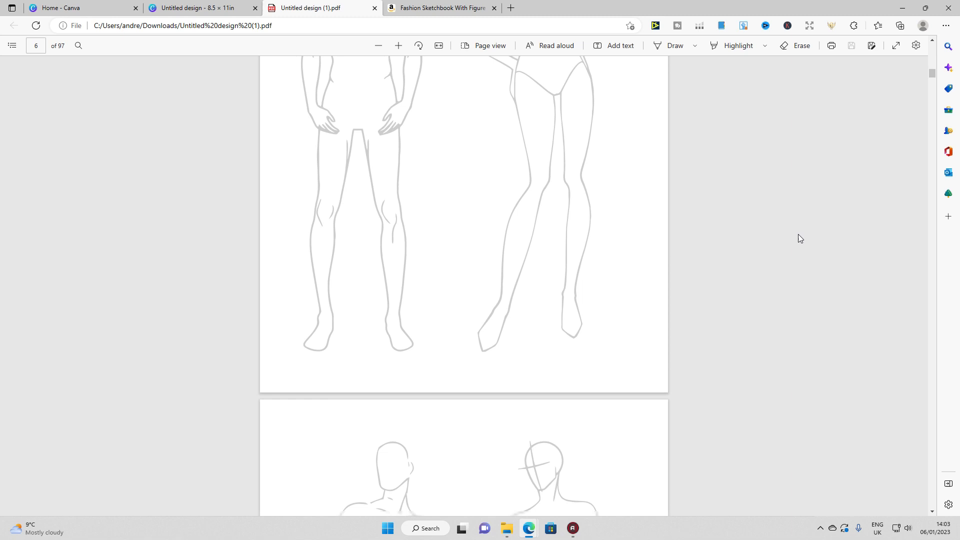
scroll(799, 232, "up", 20)
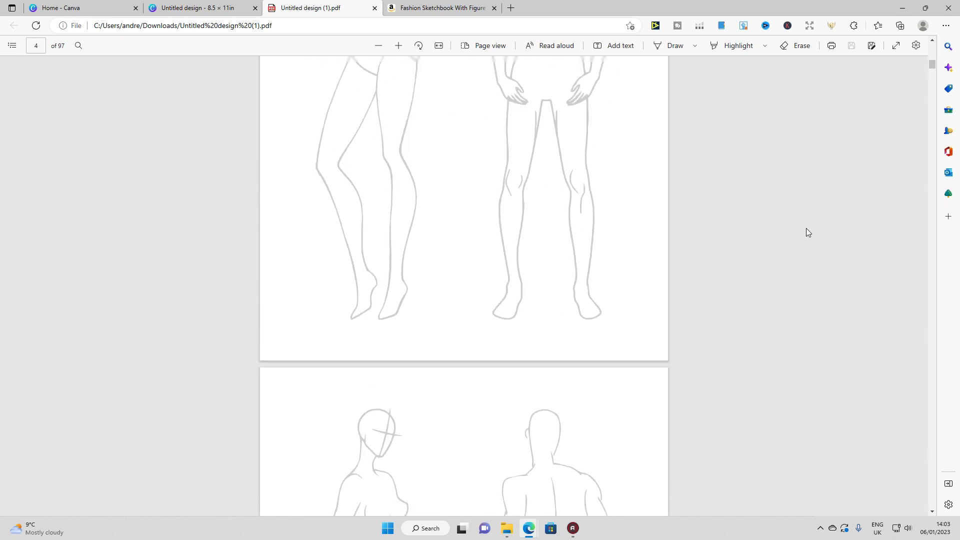
Return to the PDF's first page and display the document in two-page view.
scroll(808, 229, "up", 12)
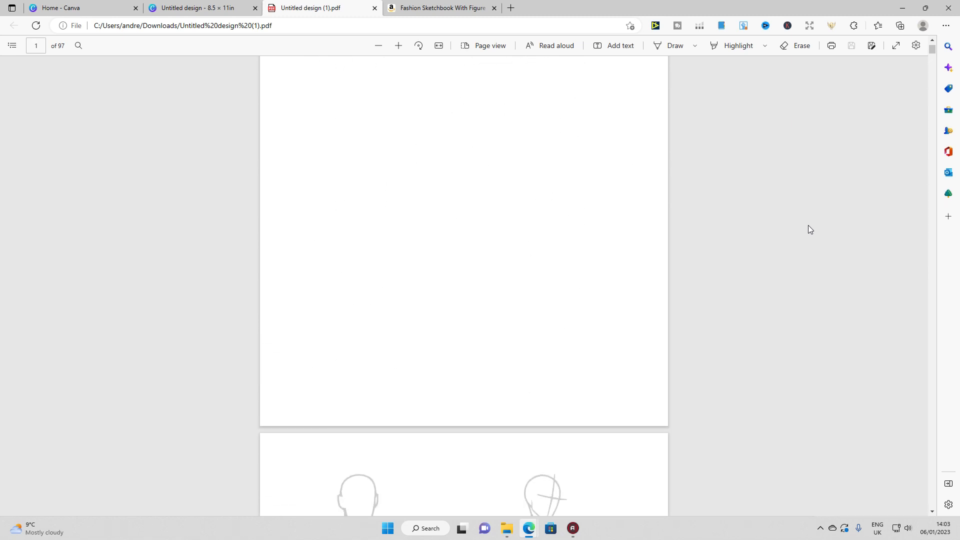
left_click(494, 46)
left_click(430, 85)
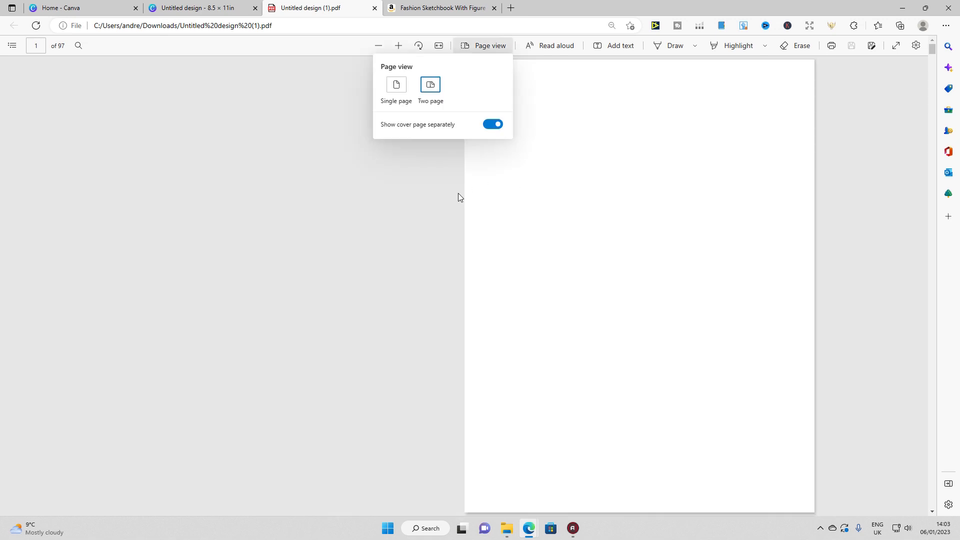
left_click(449, 178)
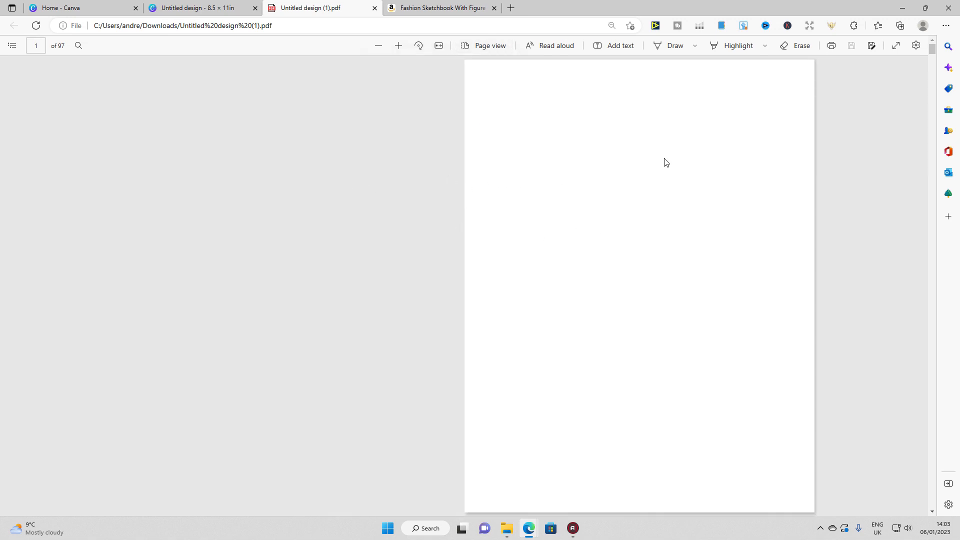
Look through the two-page spreads of the PDF to check how the croquis figures sit on facing pages.
scroll(663, 175, "down", 7)
scroll(660, 184, "up", 5)
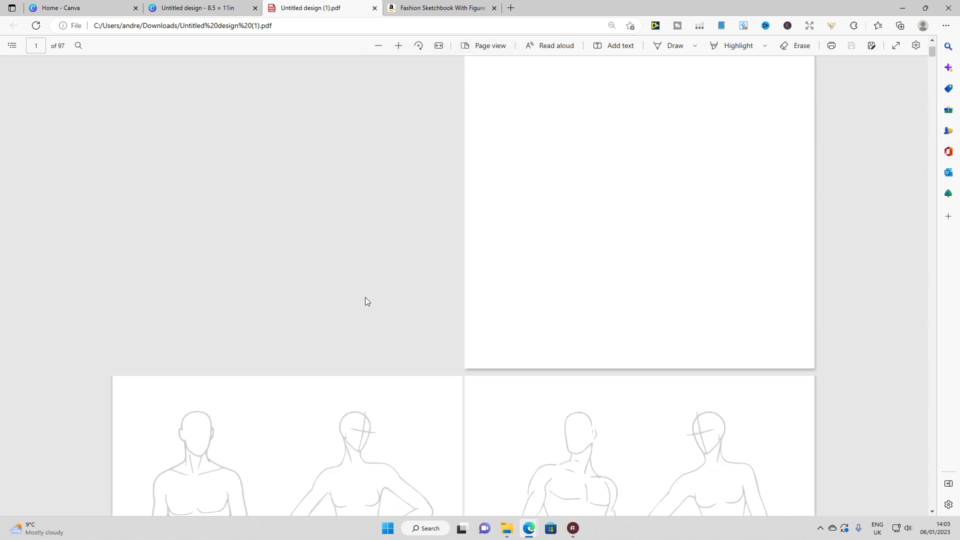
scroll(366, 298, "down", 5)
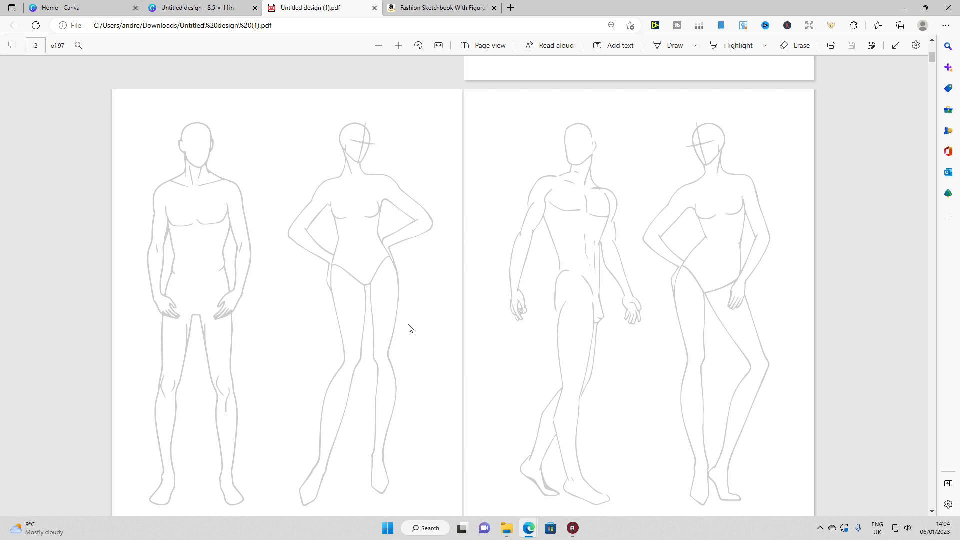
scroll(368, 281, "down", 18)
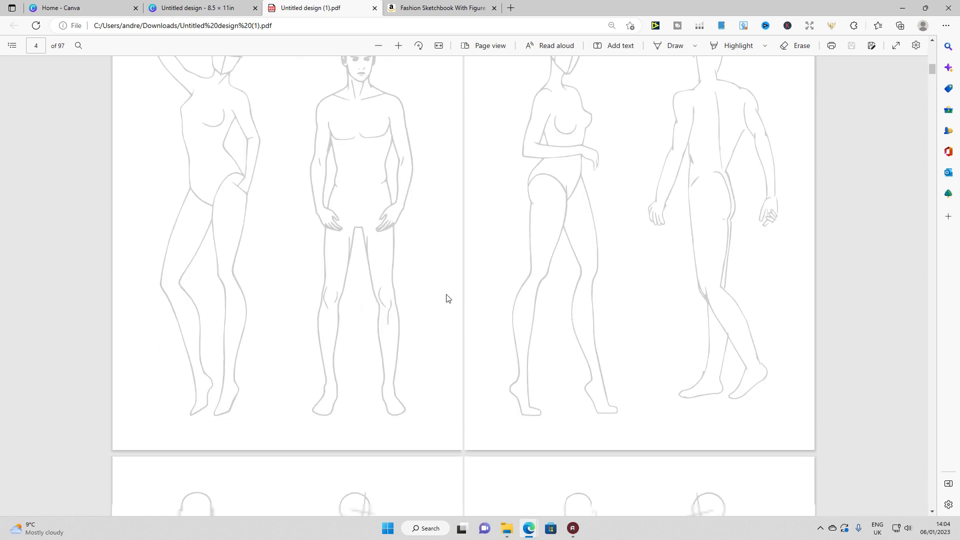
scroll(456, 294, "down", 5)
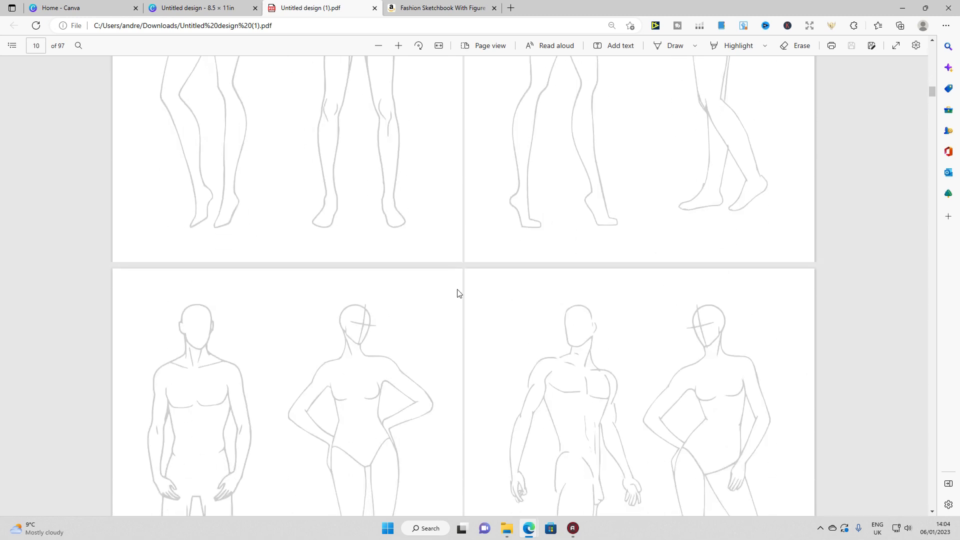
scroll(457, 293, "up", 3)
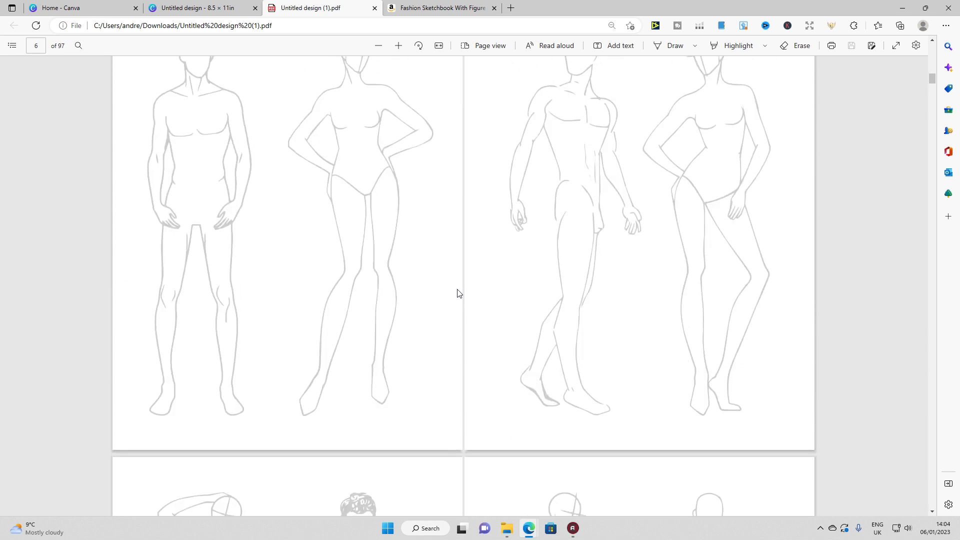
scroll(457, 293, "down", 18)
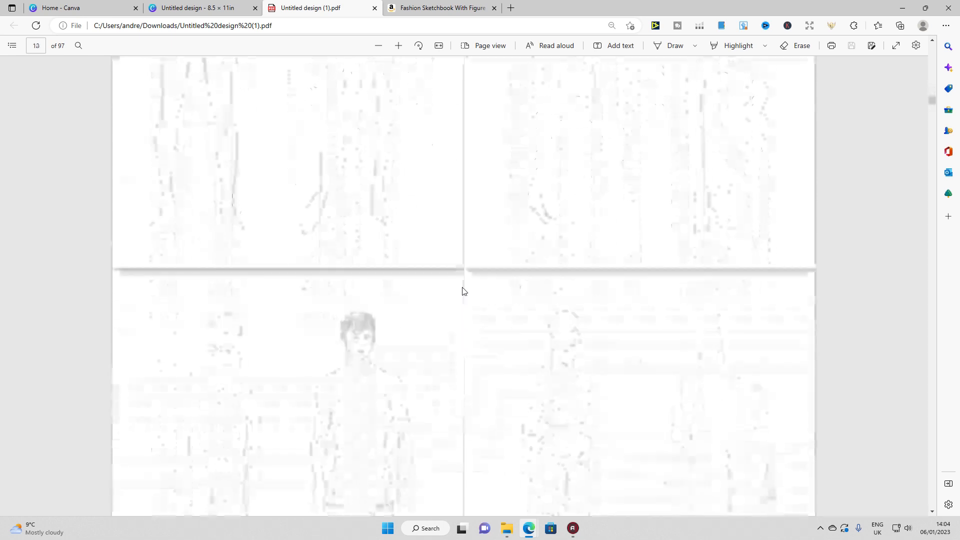
scroll(469, 289, "up", 18)
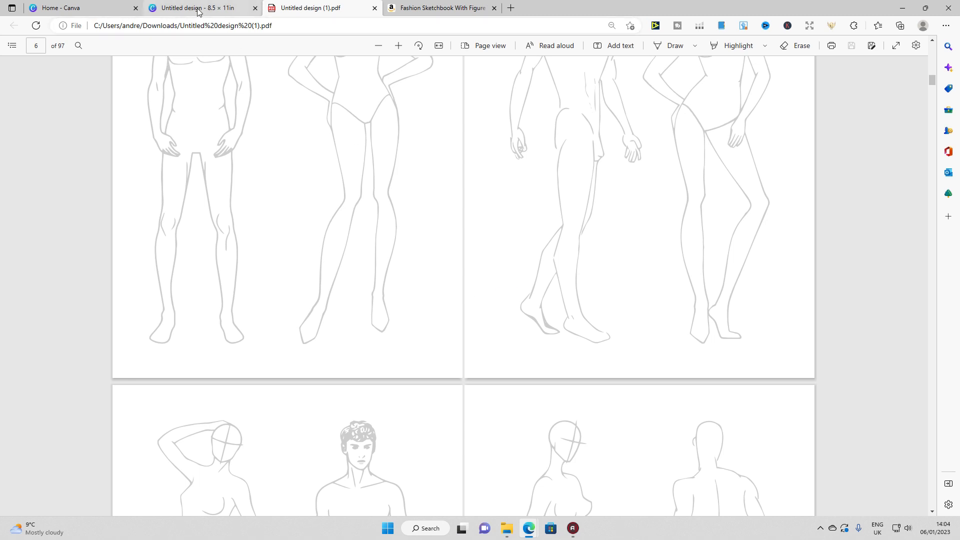
Switch to the Amazon sample of the Fashion Sketchbook With Figure Templates and view its front cover.
left_click(442, 10)
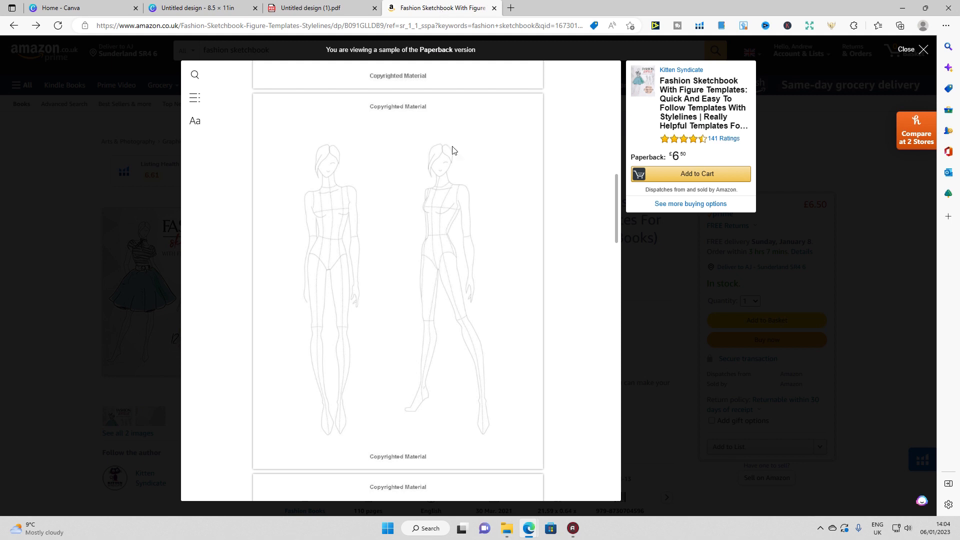
scroll(481, 308, "up", 8)
scroll(479, 308, "up", 7)
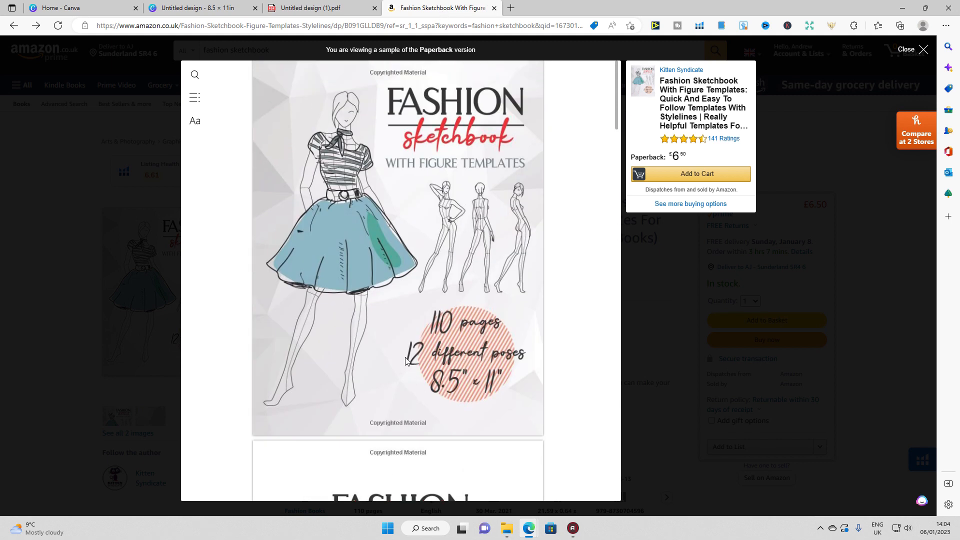
Go back to the exported PDF and examine its blank first page and the first spread of croquis figures.
left_click(323, 10)
scroll(677, 326, "up", 1)
scroll(677, 325, "down", 4)
scroll(677, 325, "up", 10)
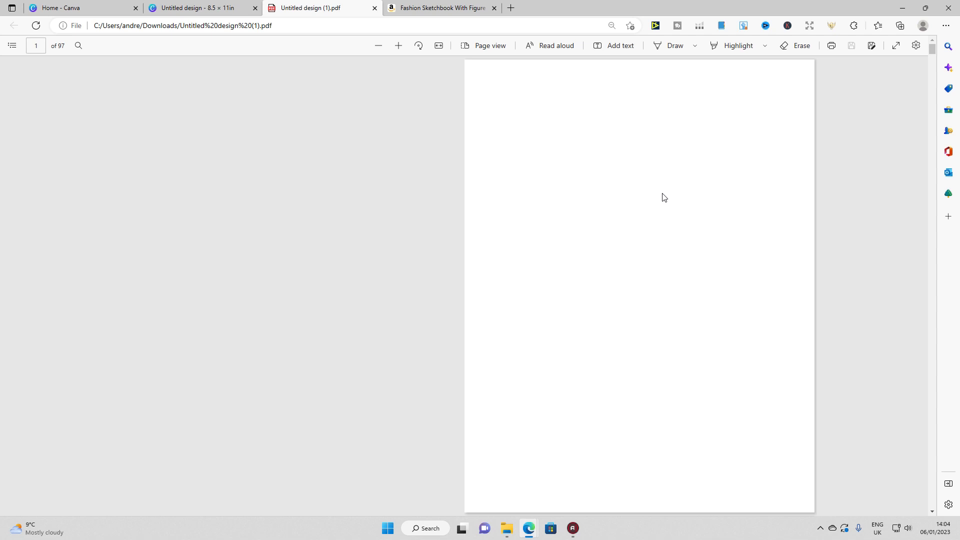
scroll(663, 198, "down", 1)
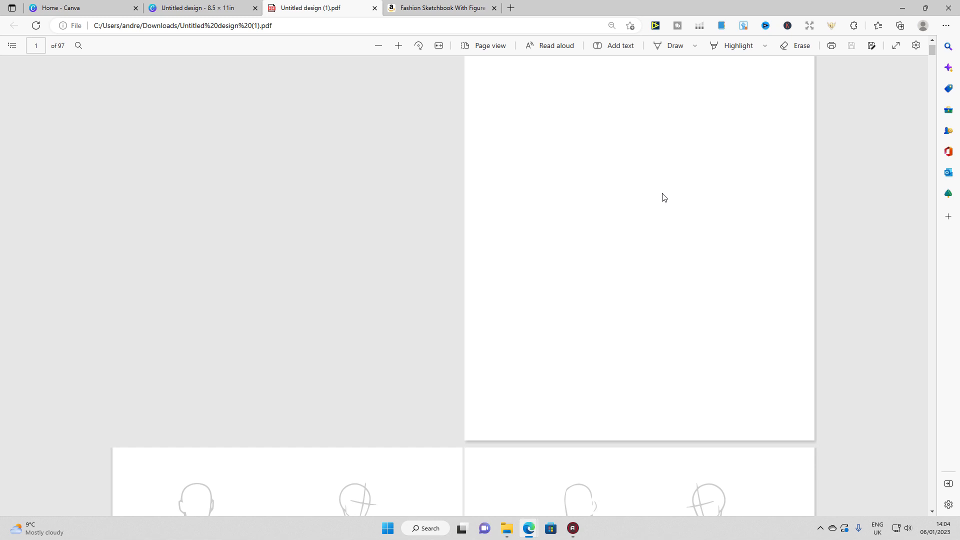
scroll(656, 169, "up", 1)
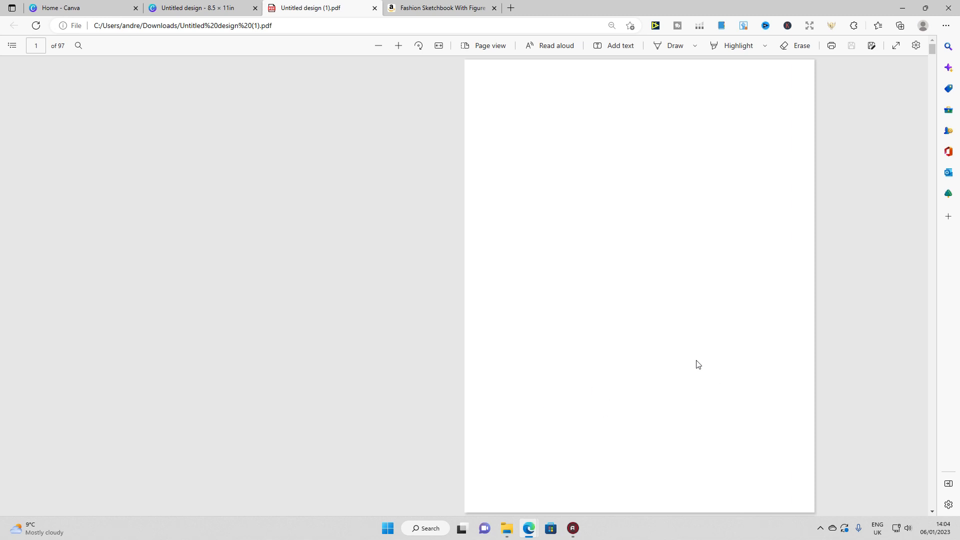
scroll(597, 390, "down", 3)
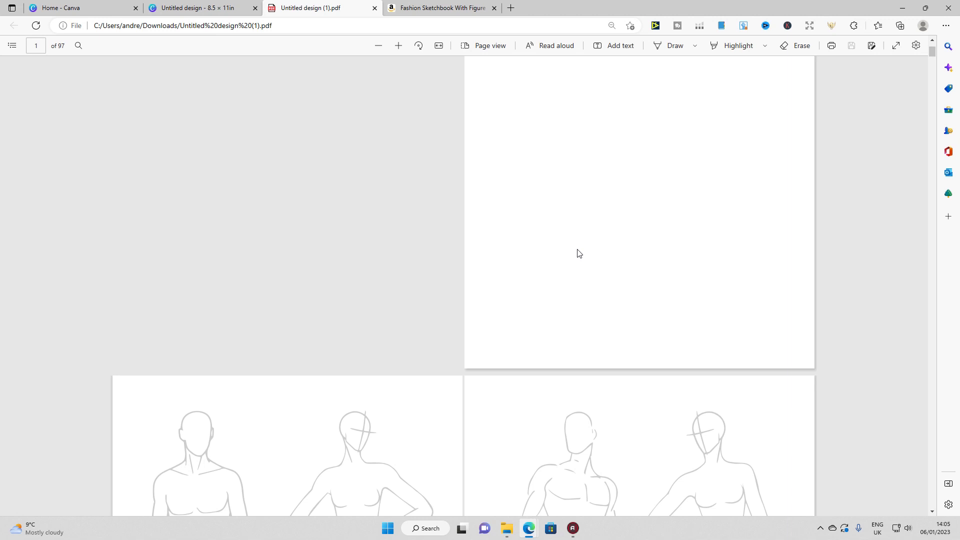
scroll(678, 251, "up", 3)
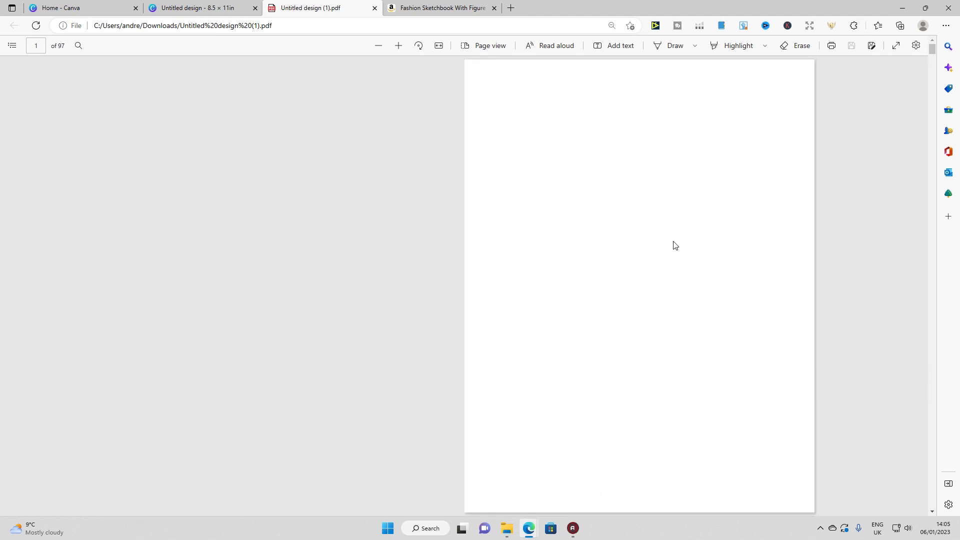
scroll(675, 245, "down", 7)
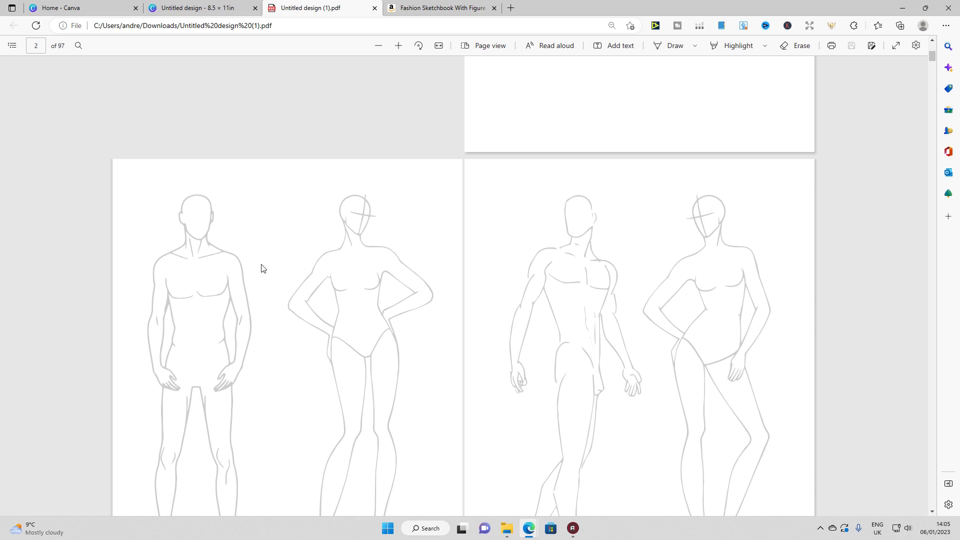
scroll(534, 258, "up", 6)
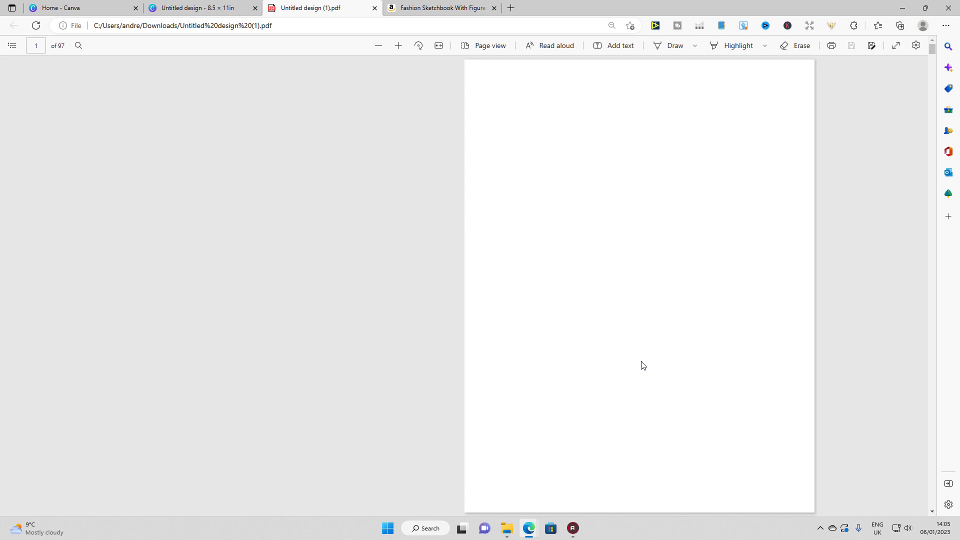
scroll(615, 267, "down", 8)
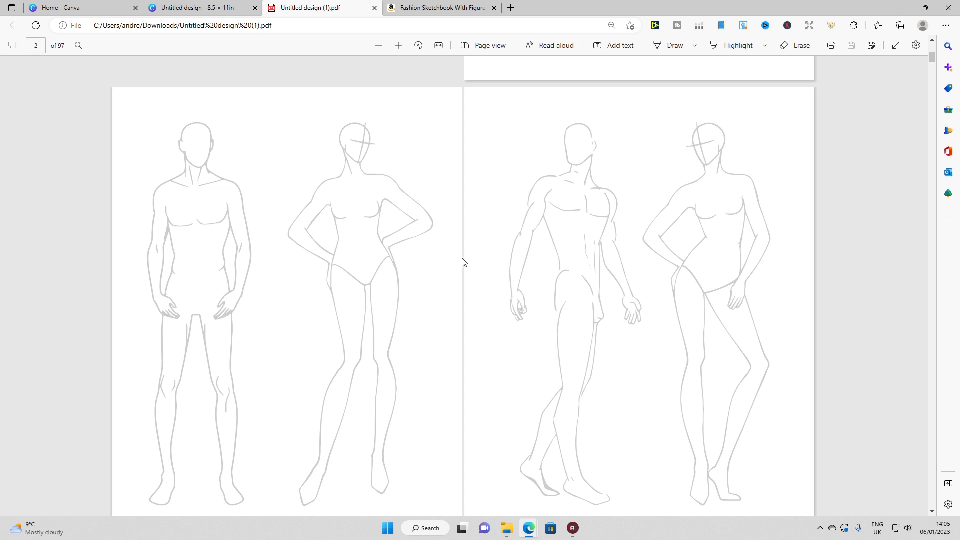
scroll(463, 262, "up", 7)
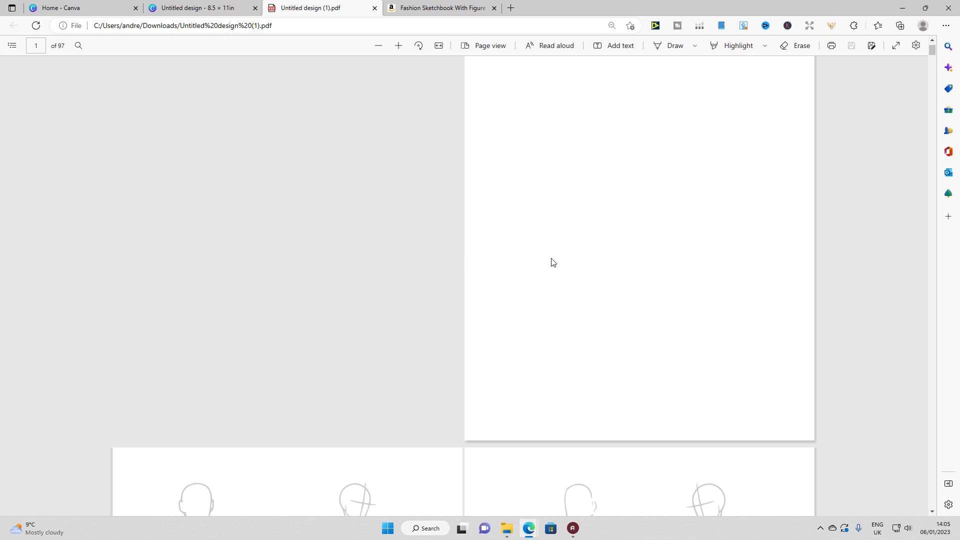
scroll(552, 268, "down", 1)
scroll(552, 268, "down", 6)
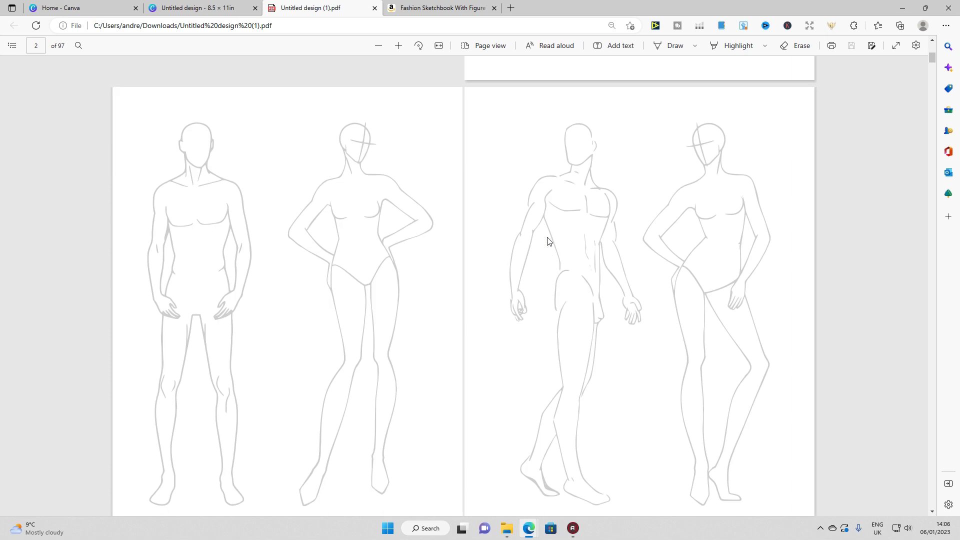
scroll(549, 242, "up", 7)
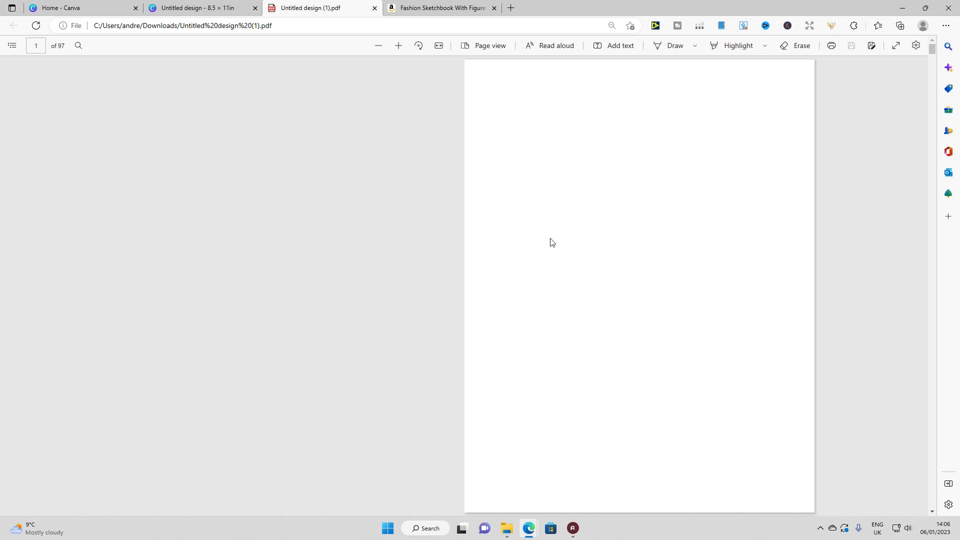
scroll(552, 243, "down", 6)
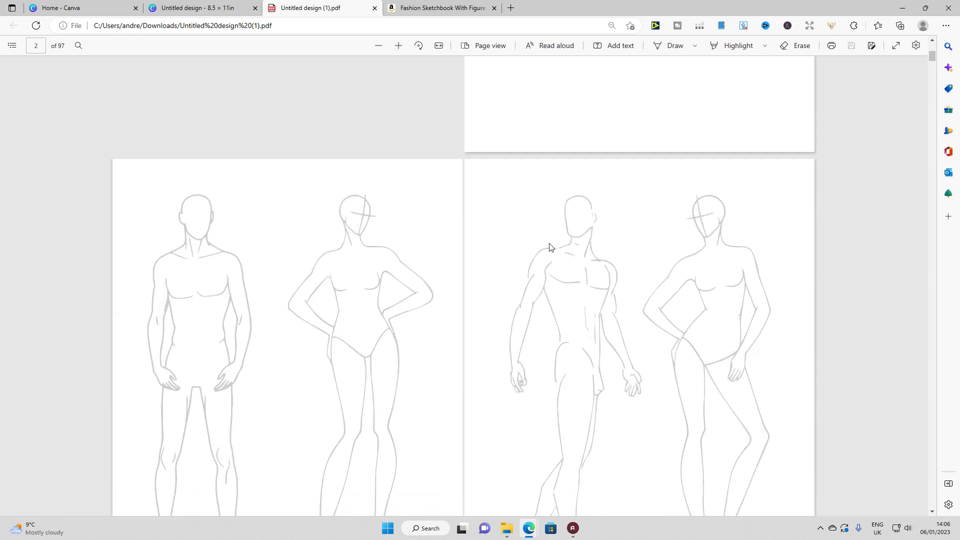